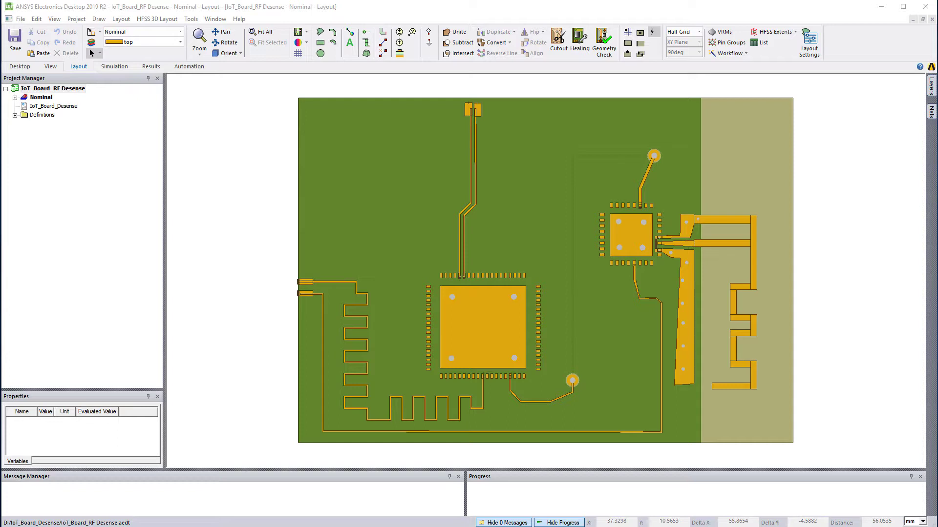
Select the top-connector trace and two via traces, then tilt the board to its underside and back
{"action": "left_click", "coordinate": [473, 171]}
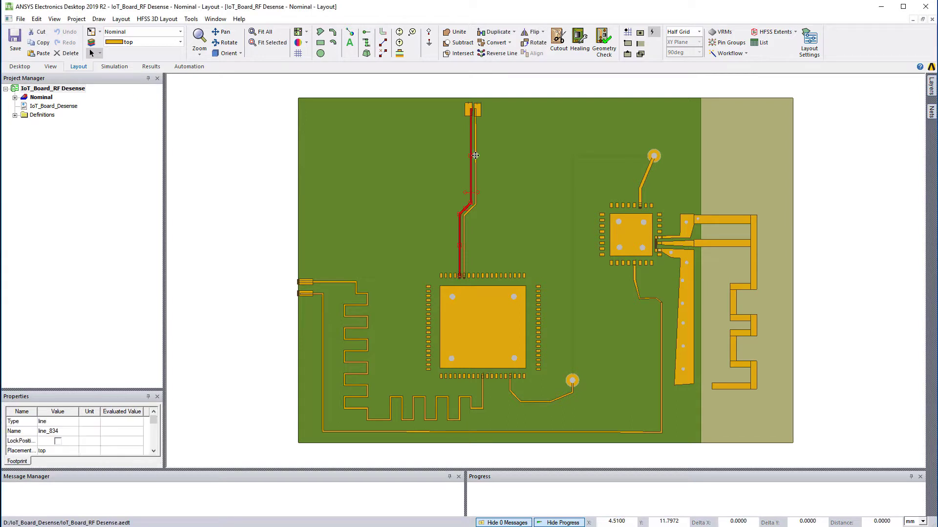
{"action": "left_click", "coordinate": [547, 402]}
{"action": "left_click", "coordinate": [645, 181], "text": "ctrl"}
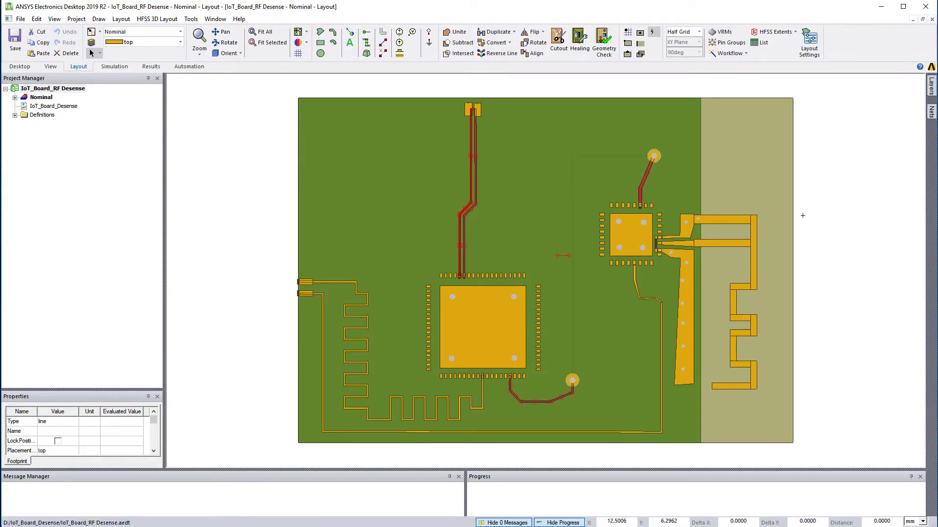
{"action": "left_click_drag", "start_coordinate": [852, 230], "coordinate": [683, 222], "text": "ctrl+alt"}
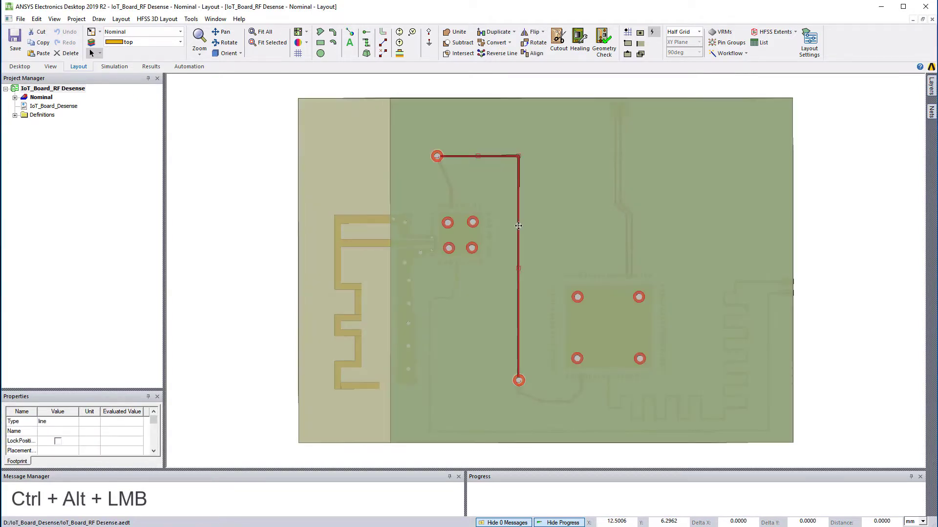
{"action": "left_click_drag", "start_coordinate": [806, 196], "coordinate": [649, 193], "text": "ctrl+alt"}
Reselect only the meandered trace, the long outer trace and the small-chip trace
{"action": "left_click", "coordinate": [255, 200]}
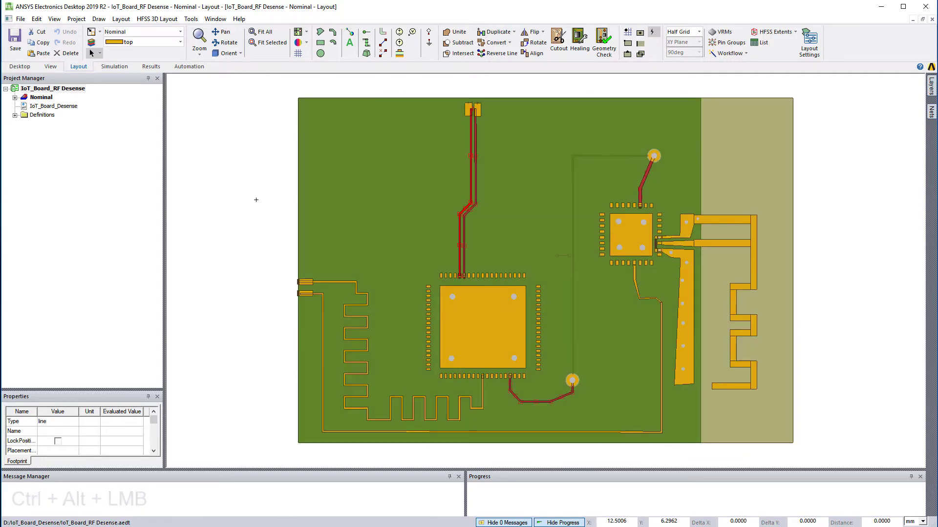
{"action": "left_click", "coordinate": [336, 282]}
{"action": "left_click", "coordinate": [322, 301], "text": "ctrl"}
{"action": "left_click", "coordinate": [632, 276], "text": "ctrl"}
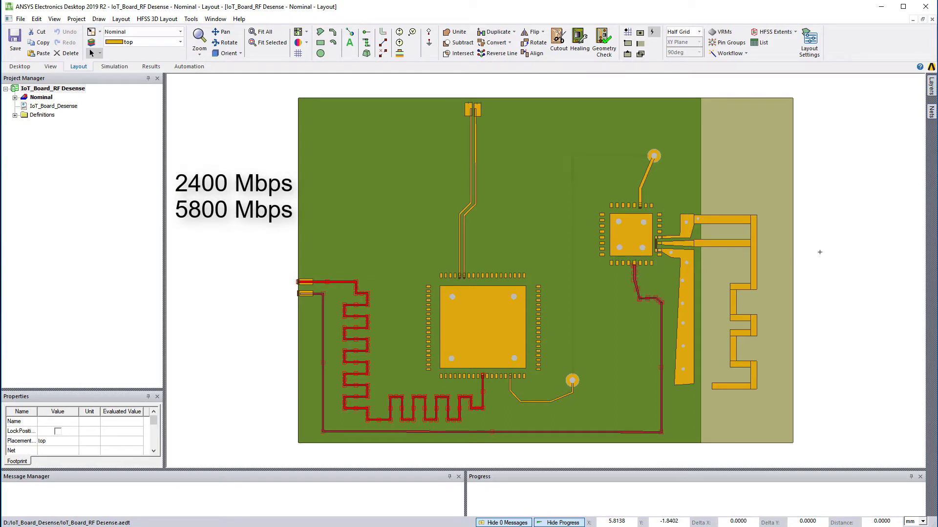
Open the EMIT Tutorial example IoT_Board_Desense.aedt
{"action": "left_click", "coordinate": [819, 252]}
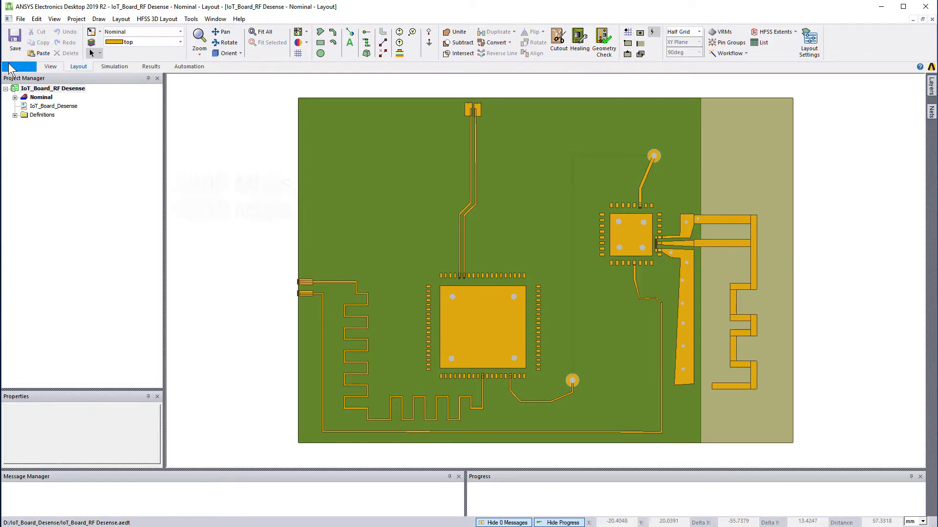
{"action": "left_click", "coordinate": [26, 68]}
{"action": "left_click", "coordinate": [59, 41]}
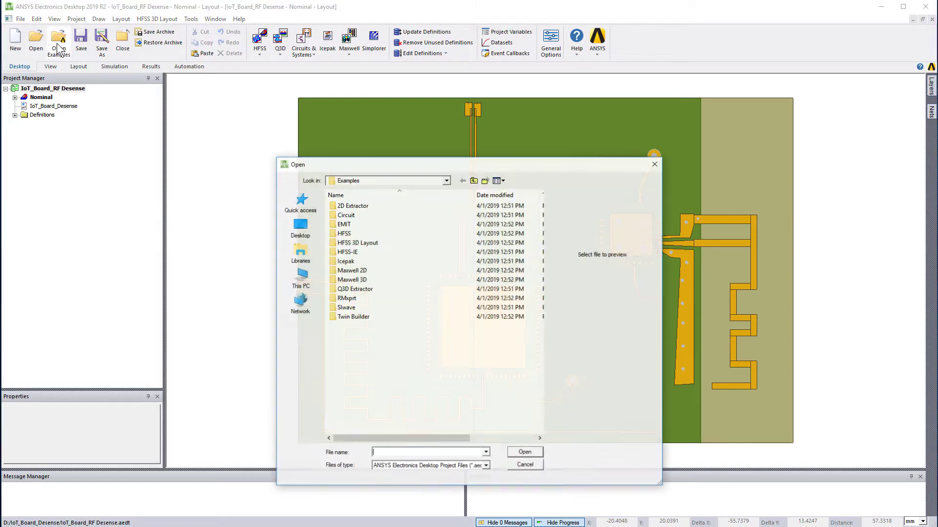
{"action": "double_click", "coordinate": [344, 223]}
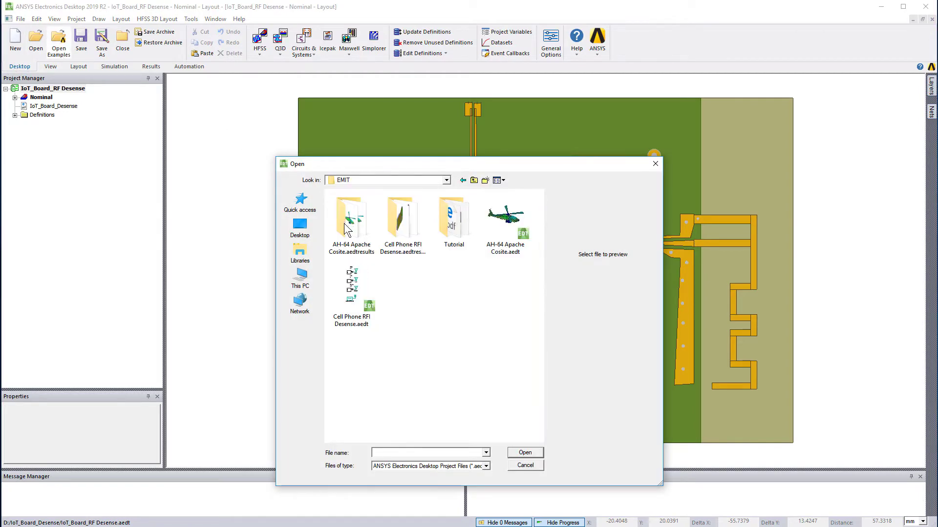
{"action": "double_click", "coordinate": [454, 217]}
{"action": "left_click", "coordinate": [454, 217]}
{"action": "left_click", "coordinate": [524, 453]}
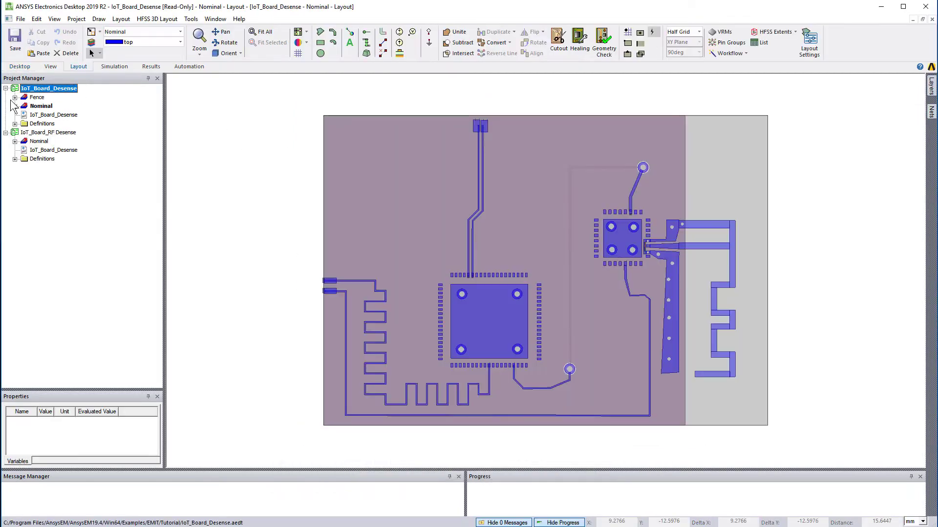
Open the example's Antenna Coupling plot from its Results
{"action": "left_click", "coordinate": [15, 106]}
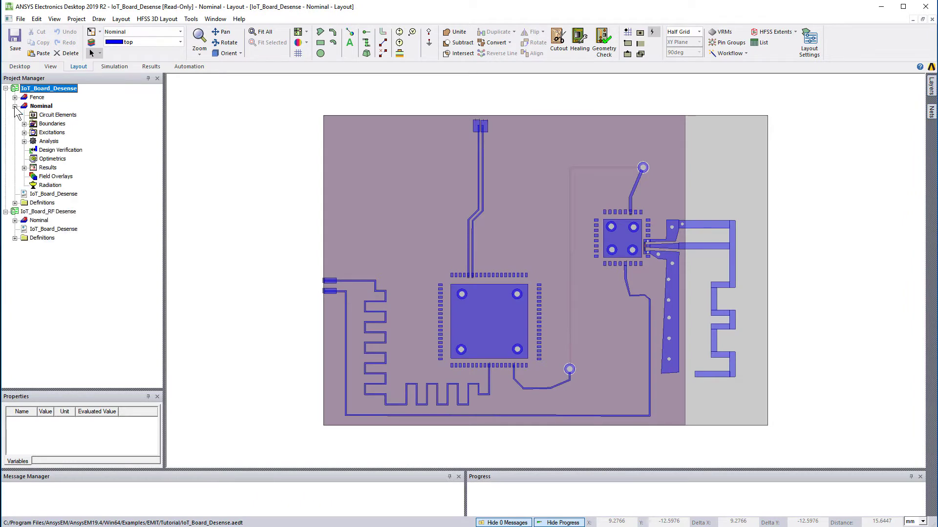
{"action": "left_click", "coordinate": [24, 167]}
{"action": "left_click", "coordinate": [74, 177]}
{"action": "double_click", "coordinate": [69, 176]}
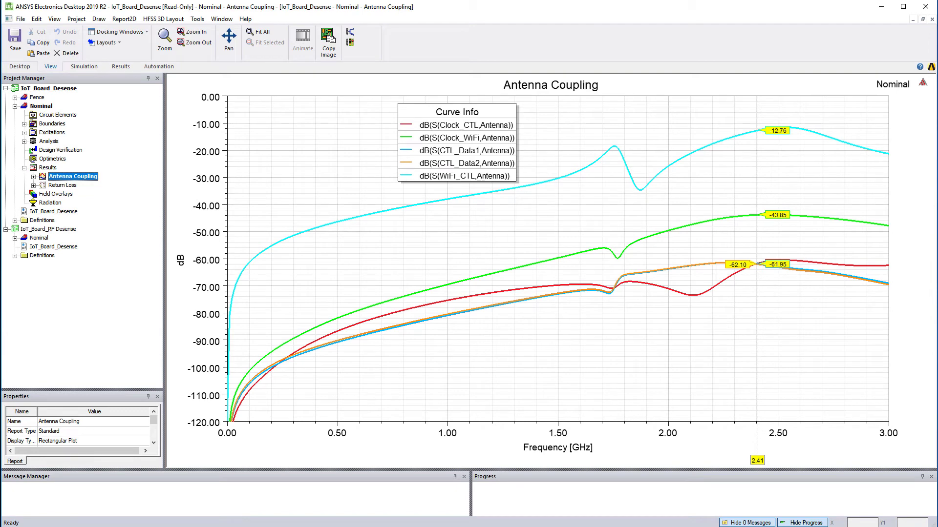
Close the IoT_Board_Desense example project
{"action": "left_click", "coordinate": [63, 89]}
{"action": "right_click", "coordinate": [61, 89]}
{"action": "left_click", "coordinate": [81, 149]}
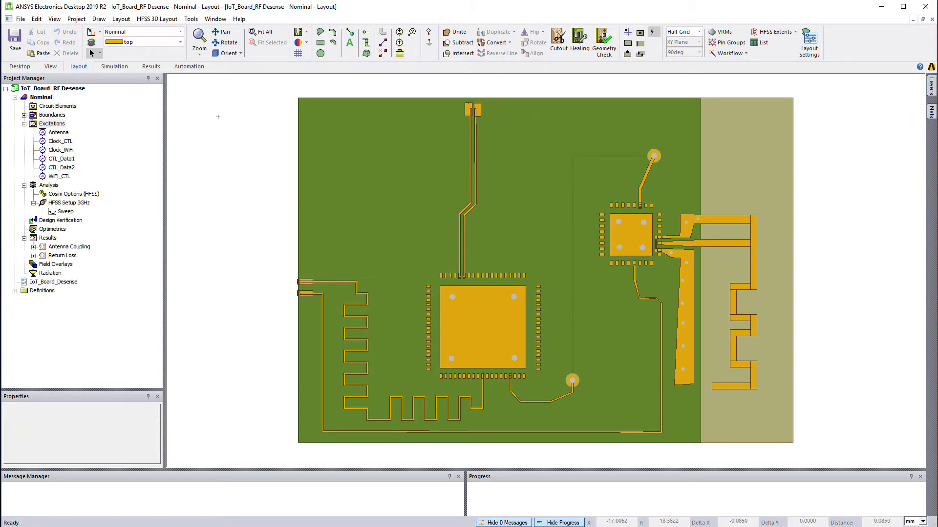
Zoom onto the Antenna port, then open HFSS Setup 3GHz (10 MHz–3 GHz, 20 passes, Delta S 0.02)
{"action": "left_click", "coordinate": [64, 134]}
{"action": "right_click", "coordinate": [70, 134]}
{"action": "left_click", "coordinate": [96, 173]}
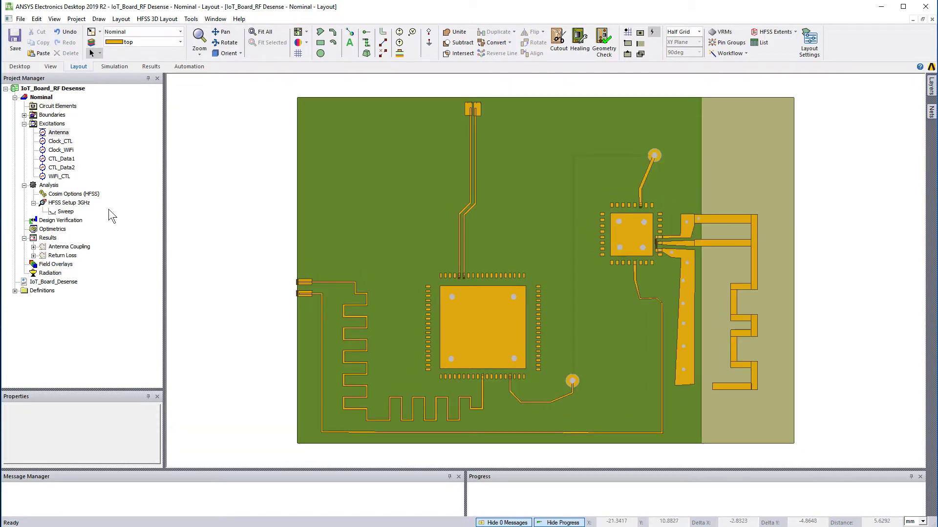
{"action": "double_click", "coordinate": [82, 204]}
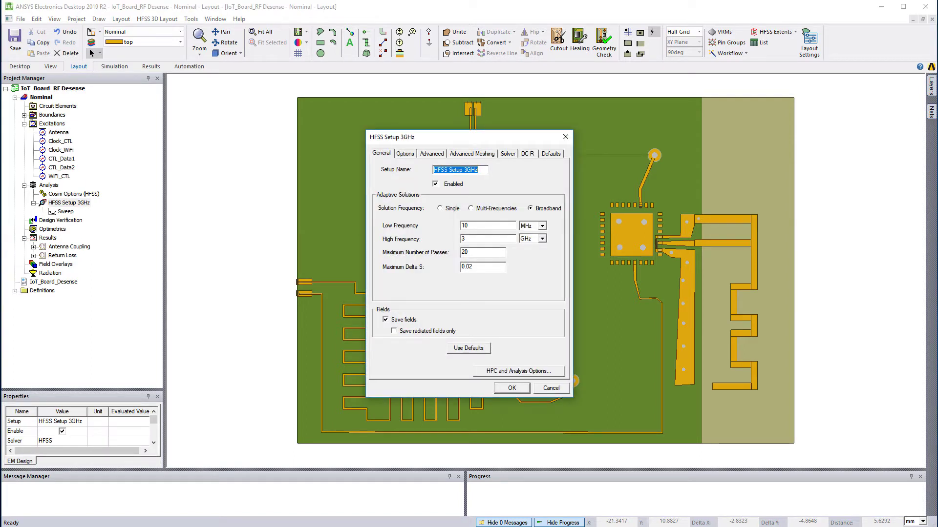
Cancel the setup and preview the Sweep's 301 points from 0 to 3 GHz in 10 MHz steps
{"action": "left_click", "coordinate": [552, 389]}
{"action": "double_click", "coordinate": [71, 211]}
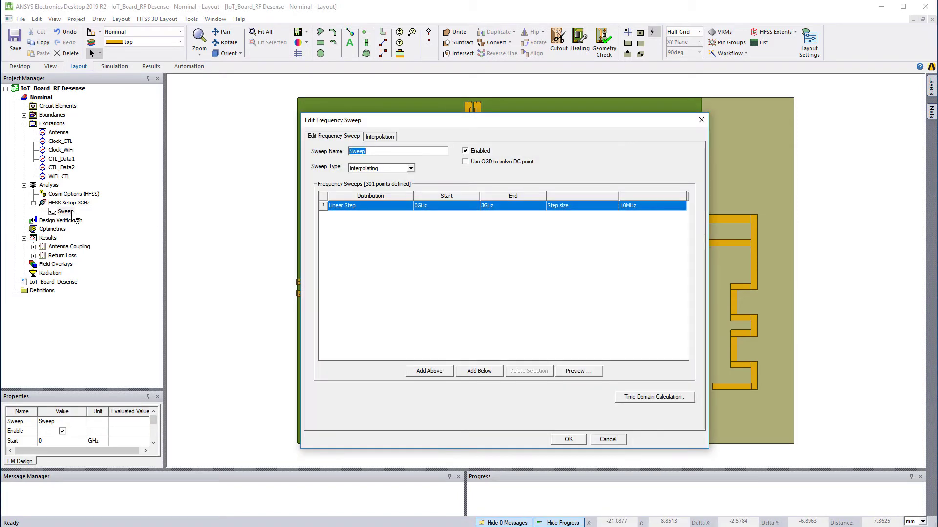
{"action": "left_click", "coordinate": [579, 371]}
{"action": "left_click_drag", "start_coordinate": [618, 262], "coordinate": [615, 320]}
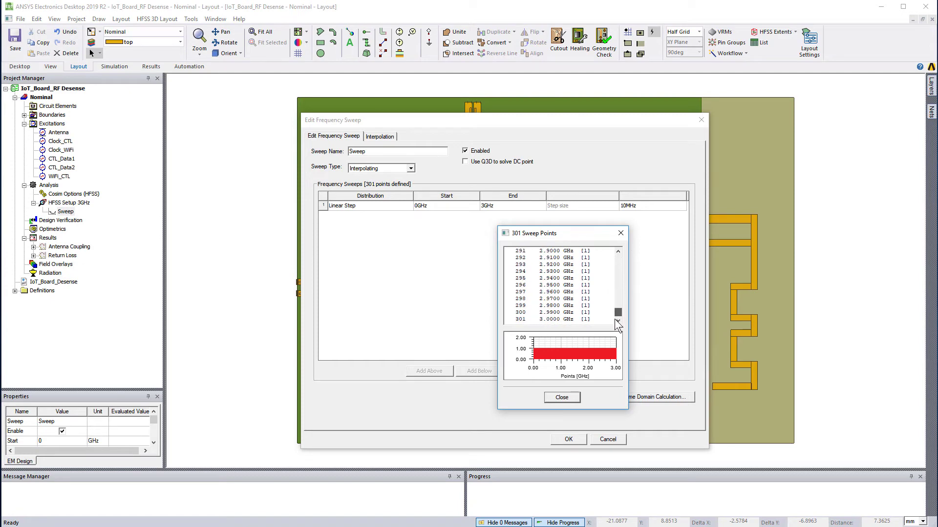
{"action": "left_click", "coordinate": [560, 397]}
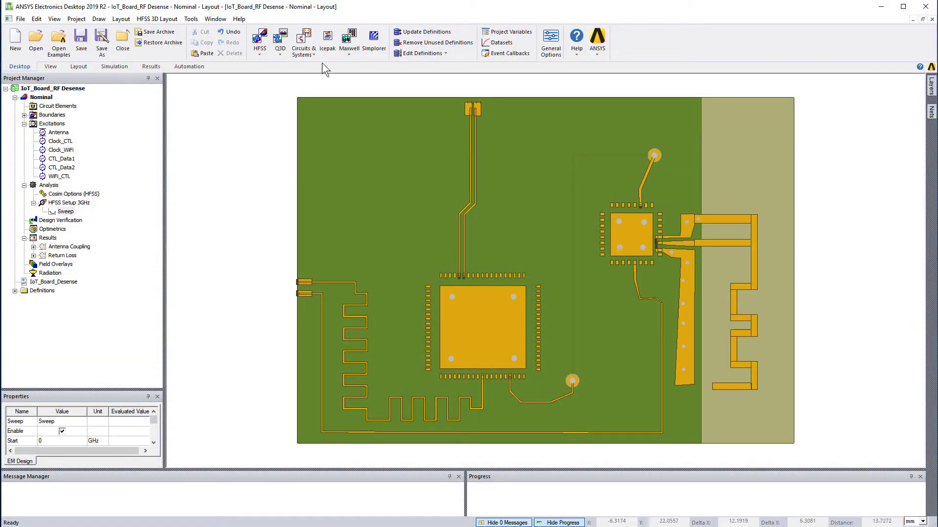
Insert a new EMIT design and link the Nominal layout design into its coupling
{"action": "left_click", "coordinate": [303, 49]}
{"action": "left_click", "coordinate": [313, 66]}
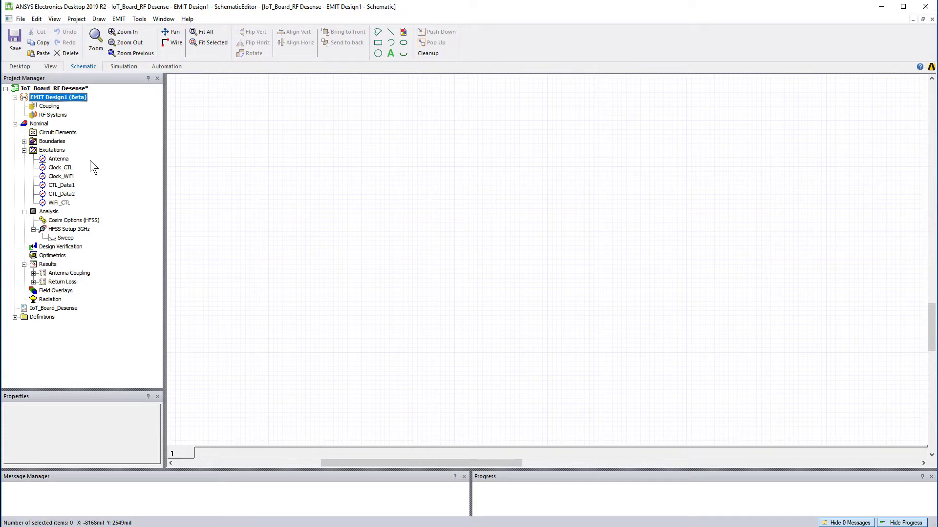
{"action": "left_click", "coordinate": [45, 125]}
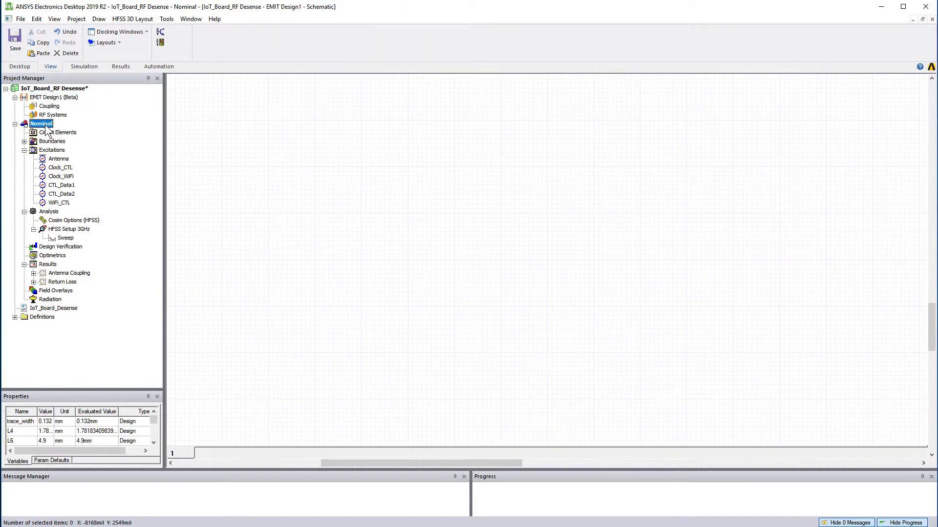
{"action": "left_click_drag", "start_coordinate": [46, 128], "coordinate": [74, 101]}
Expand the linked Nominal coupling to list its six ports and expand the Antenna Coupling report
{"action": "left_click", "coordinate": [34, 115]}
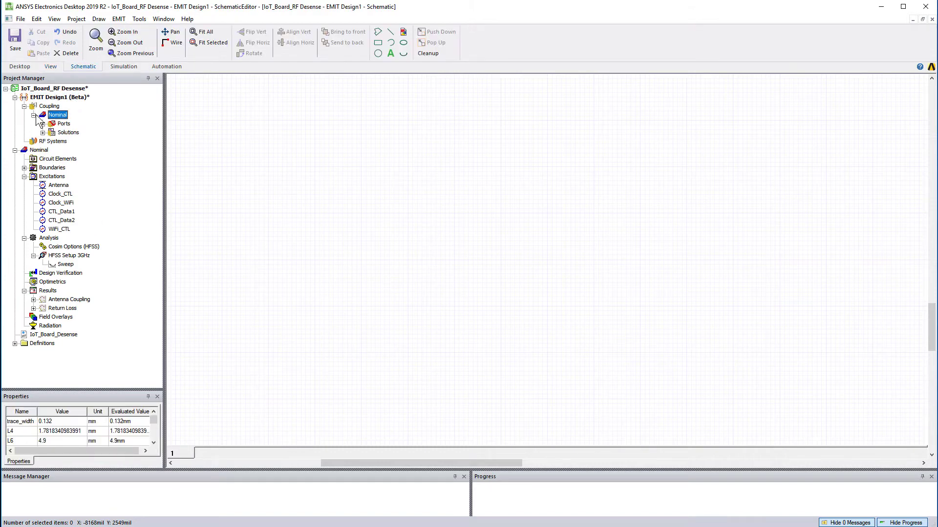
{"action": "left_click", "coordinate": [42, 123]}
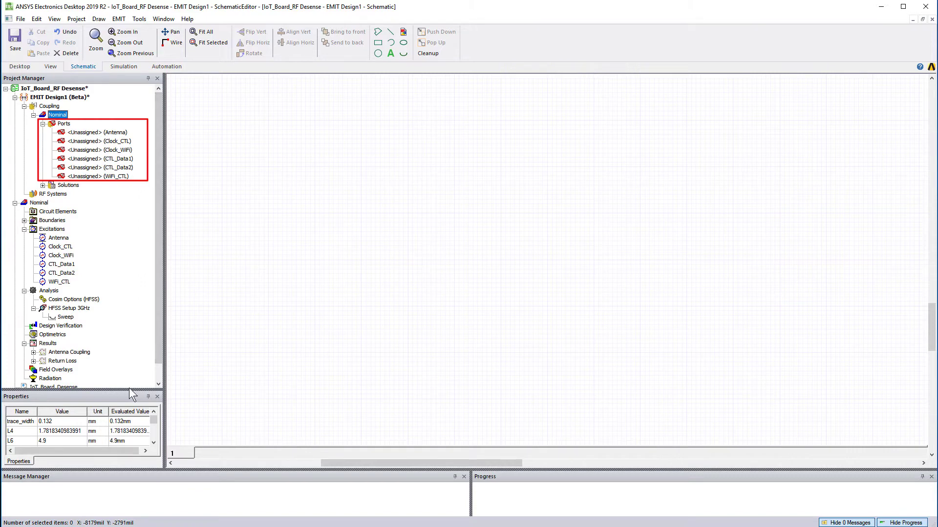
{"action": "left_click_drag", "start_coordinate": [128, 389], "coordinate": [128, 421]}
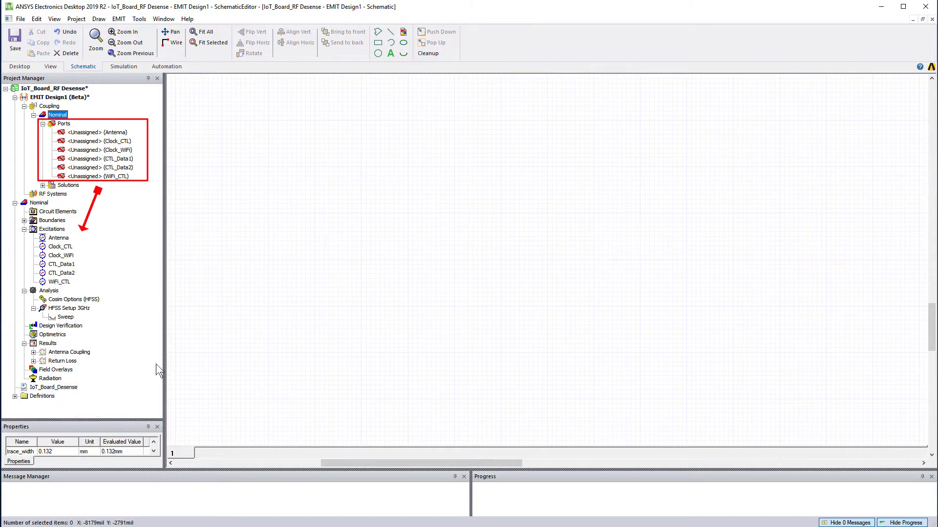
{"action": "left_click", "coordinate": [258, 233]}
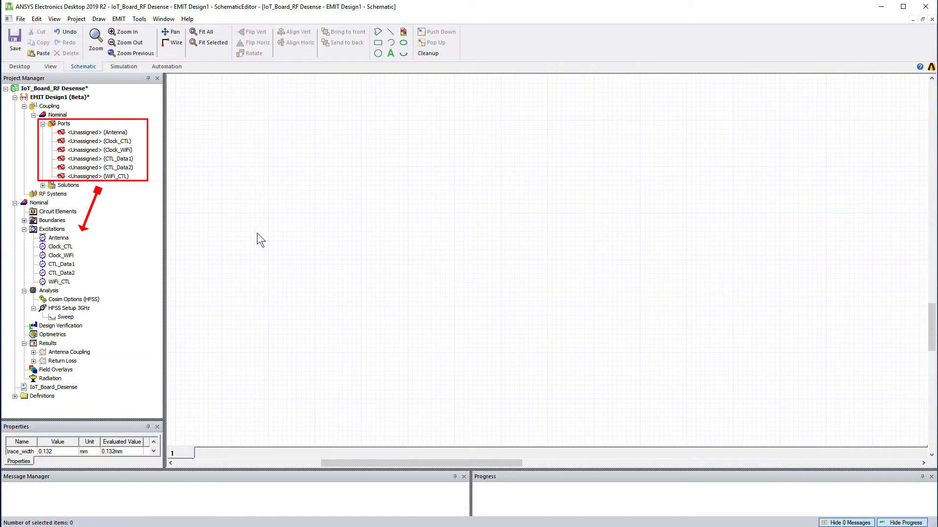
{"action": "left_click", "coordinate": [34, 352]}
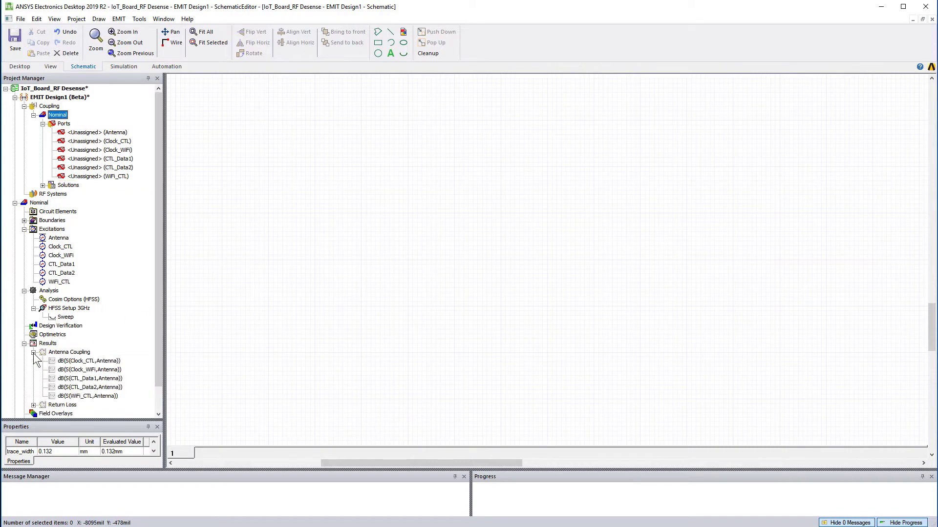
Open the Antenna Coupling plot, run Analyze on the Nominal layout, and reopen EMIT Design1's schematic
{"action": "double_click", "coordinate": [69, 352]}
{"action": "left_click", "coordinate": [49, 291]}
{"action": "right_click", "coordinate": [58, 294]}
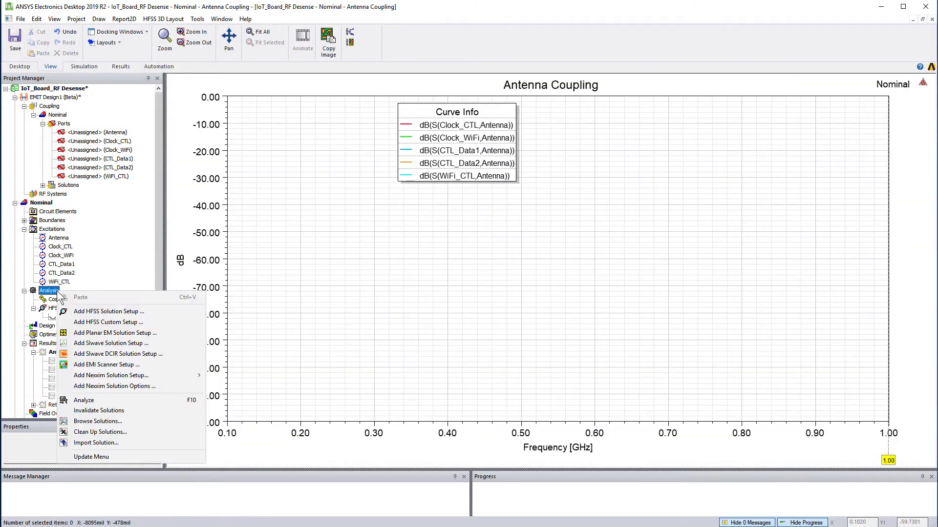
{"action": "left_click", "coordinate": [84, 400]}
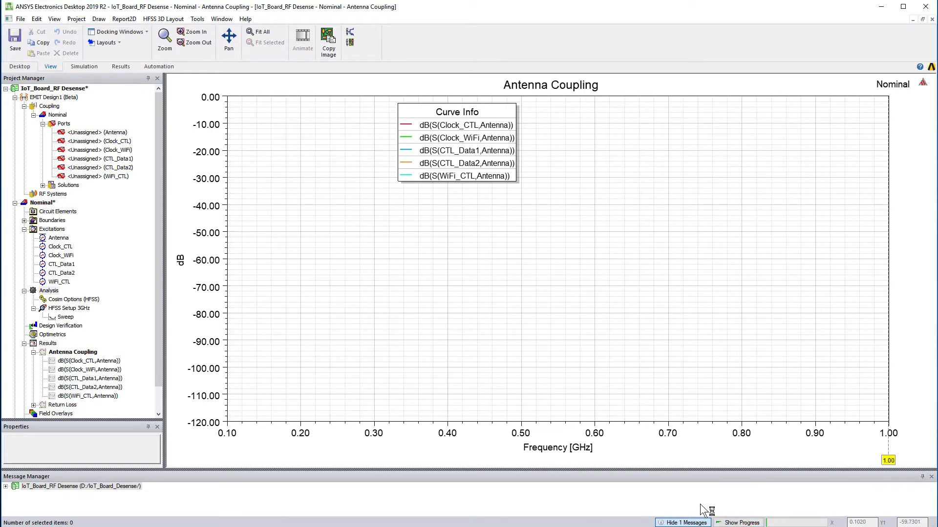
{"action": "left_click", "coordinate": [931, 477]}
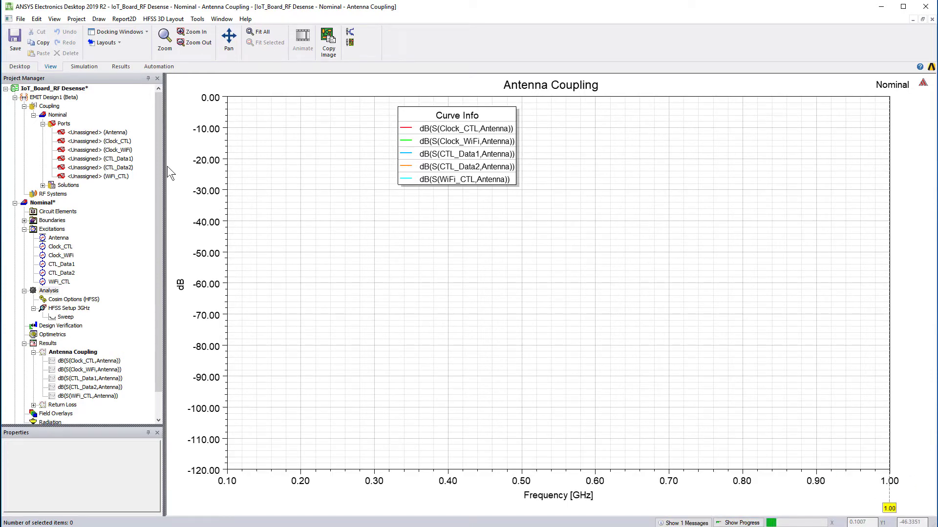
{"action": "double_click", "coordinate": [53, 97]}
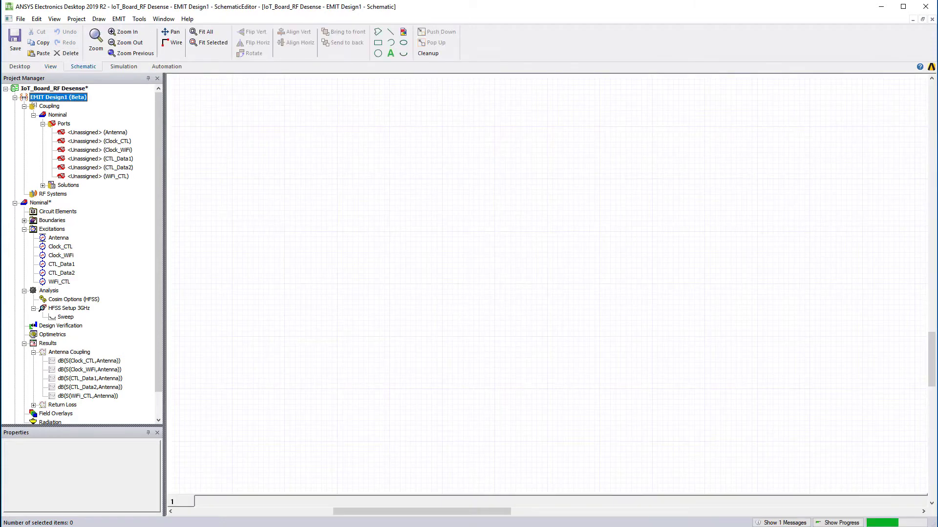
Assign a new WiFi - 802.11-2012 radio system to the Antenna port
{"action": "left_click", "coordinate": [120, 133]}
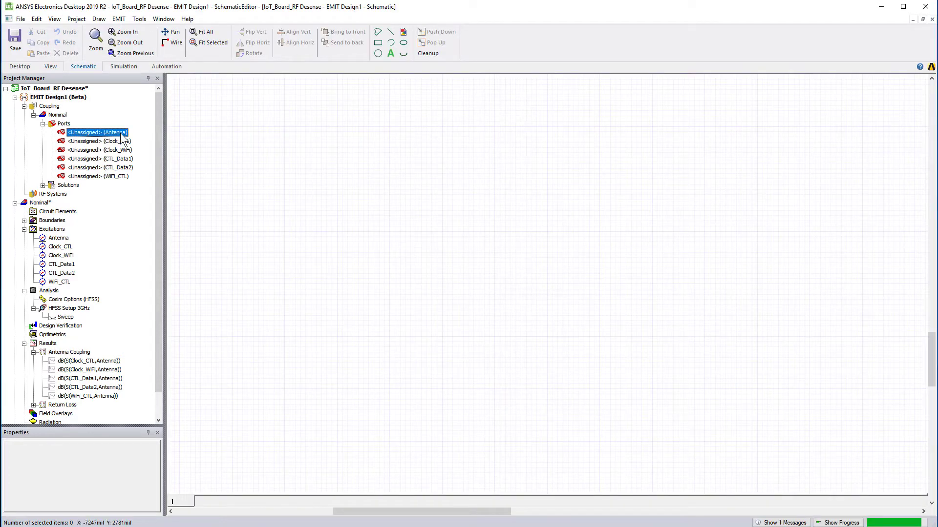
{"action": "right_click", "coordinate": [121, 133]}
{"action": "mouse_move", "coordinate": [147, 141]}
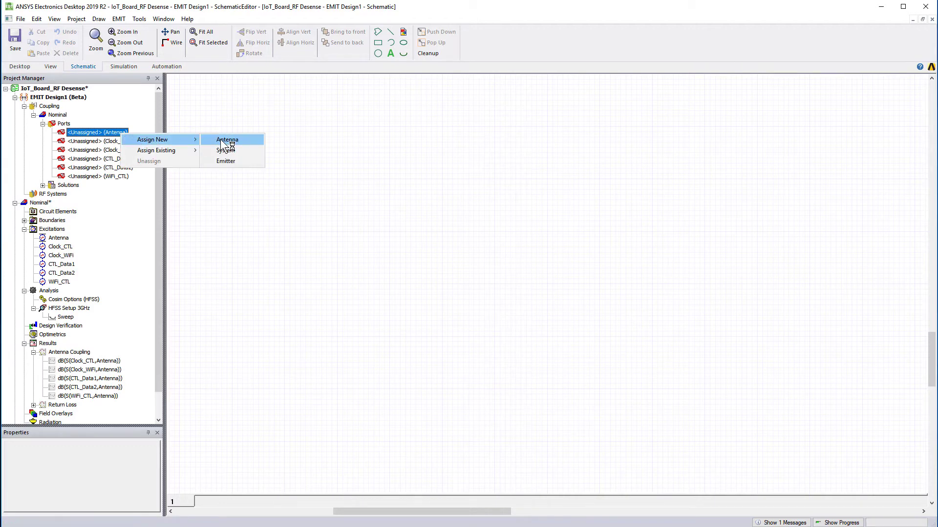
{"action": "left_click", "coordinate": [238, 152]}
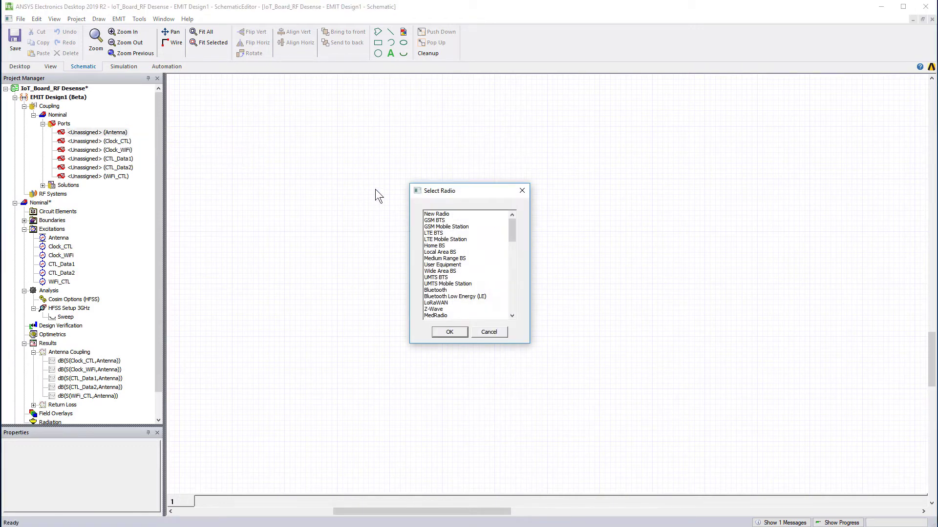
{"action": "left_click_drag", "start_coordinate": [514, 229], "coordinate": [511, 245]}
{"action": "left_click", "coordinate": [466, 271]}
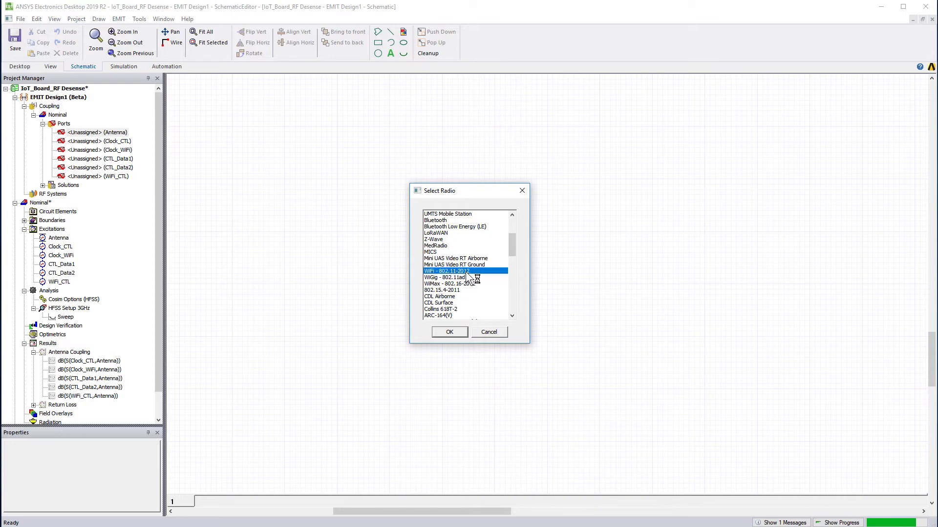
{"action": "left_click", "coordinate": [450, 332]}
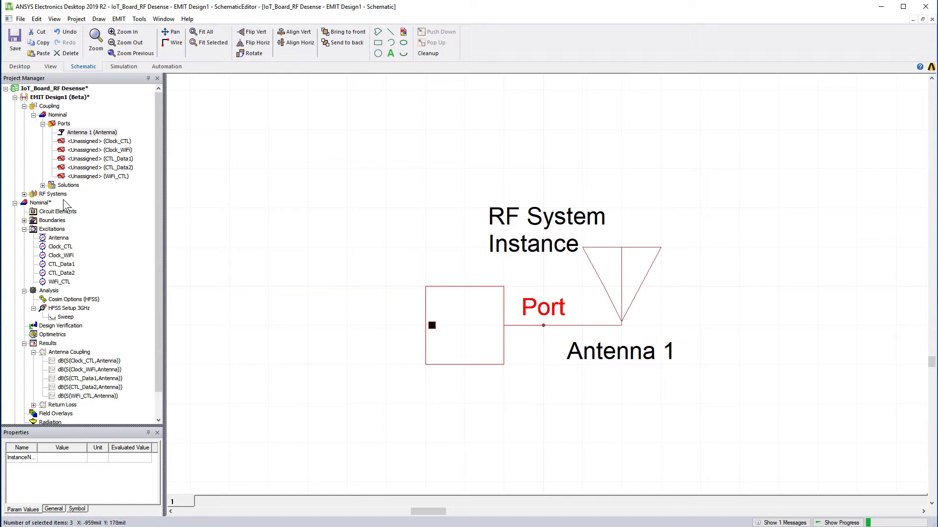
Enable the WiFi radio's HR-DSSS Rx Ch 1-13 and Ch 14 channels and place the RF system block
{"action": "left_click", "coordinate": [24, 194]}
{"action": "double_click", "coordinate": [66, 203]}
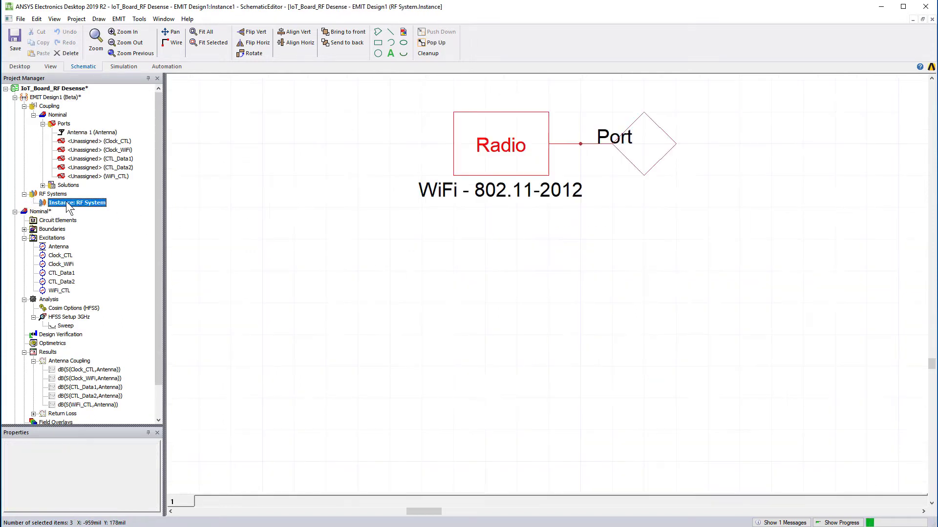
{"action": "left_click", "coordinate": [514, 174]}
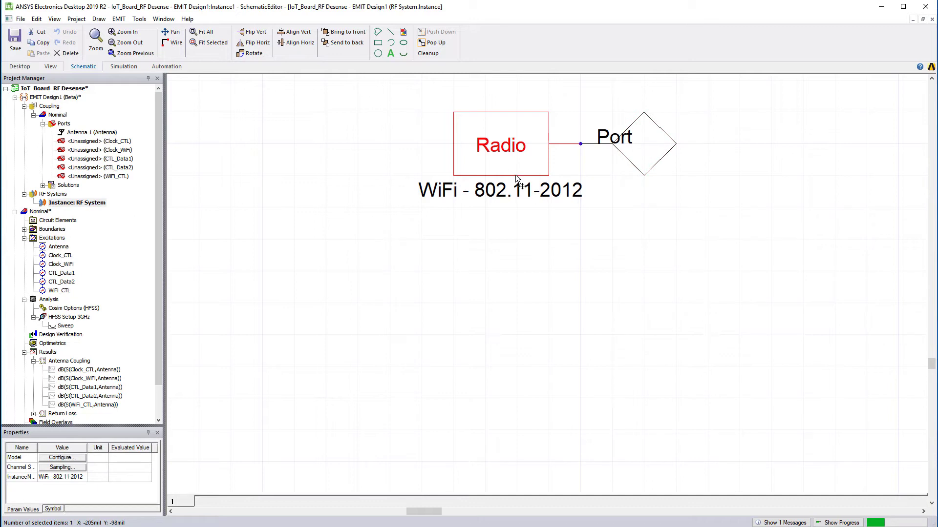
{"action": "left_click", "coordinate": [62, 458]}
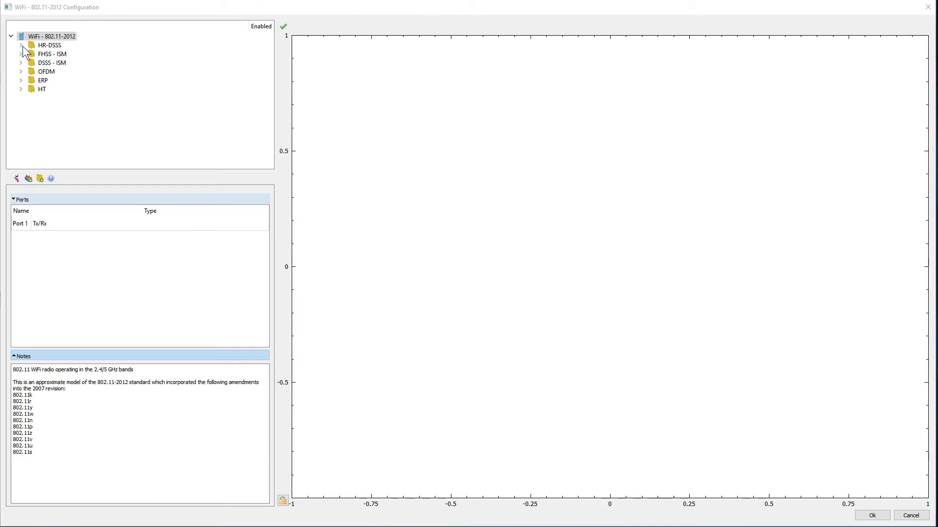
{"action": "left_click", "coordinate": [21, 46]}
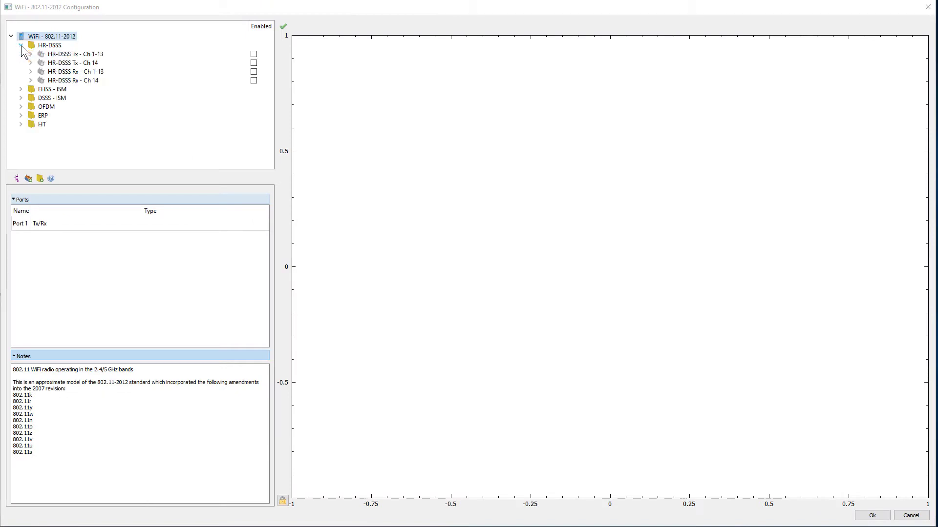
{"action": "left_click", "coordinate": [91, 73]}
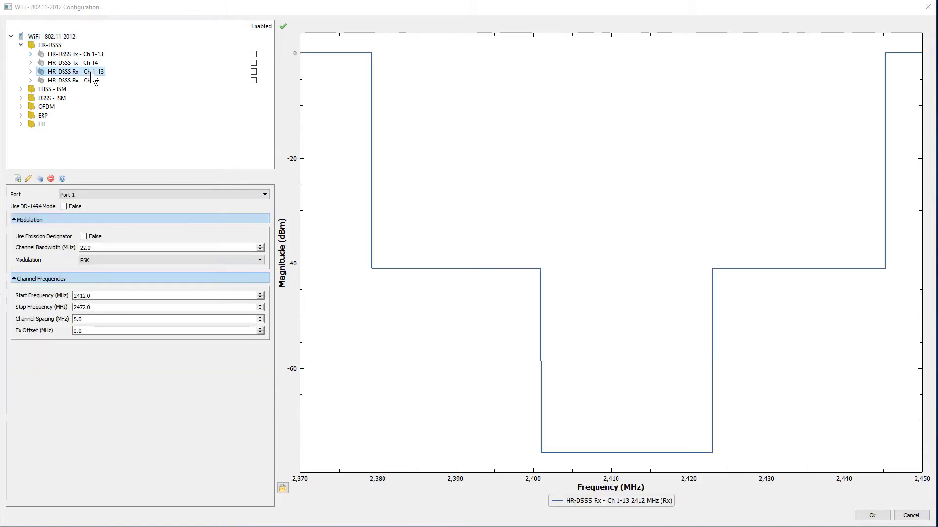
{"action": "left_click", "coordinate": [86, 81]}
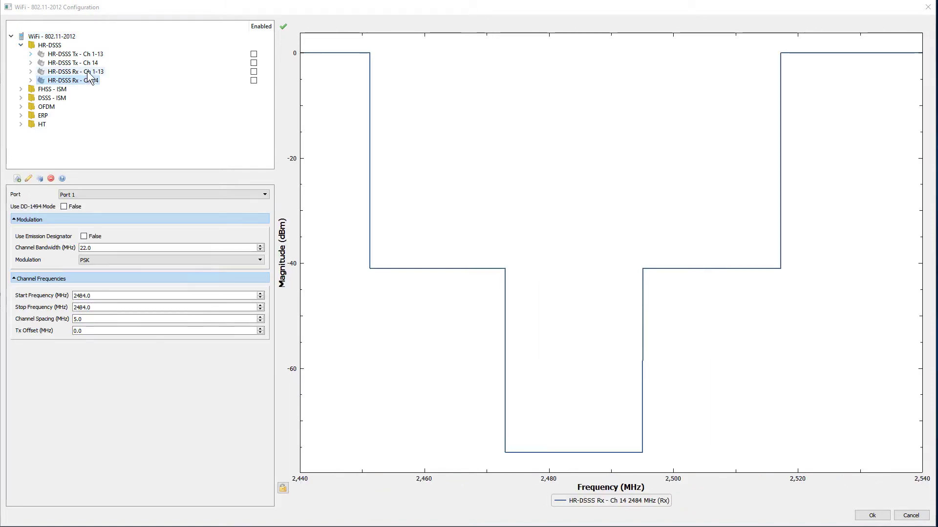
{"action": "left_click", "coordinate": [88, 72]}
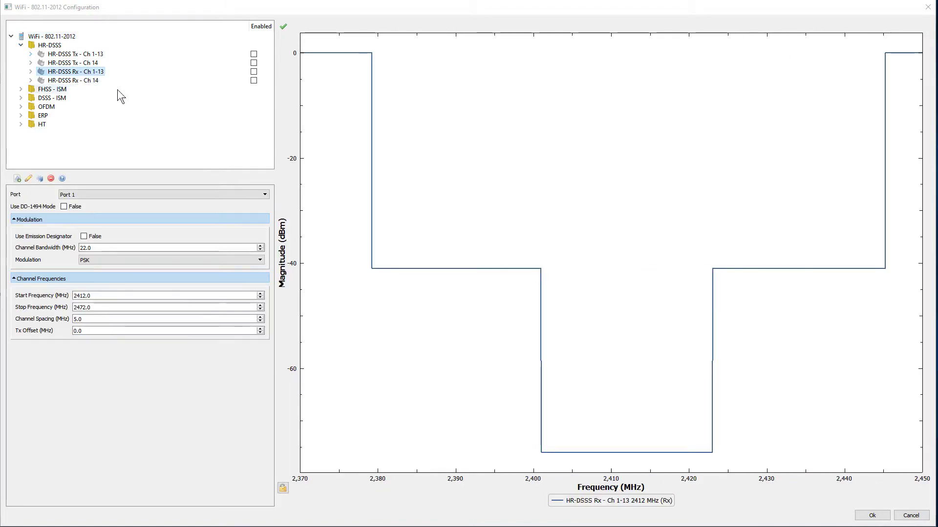
{"action": "left_click", "coordinate": [254, 72]}
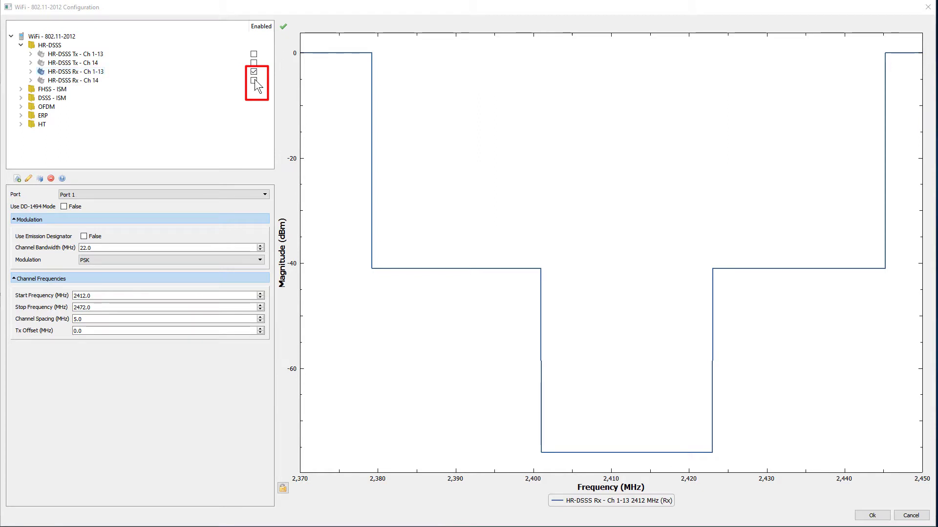
{"action": "left_click", "coordinate": [254, 80]}
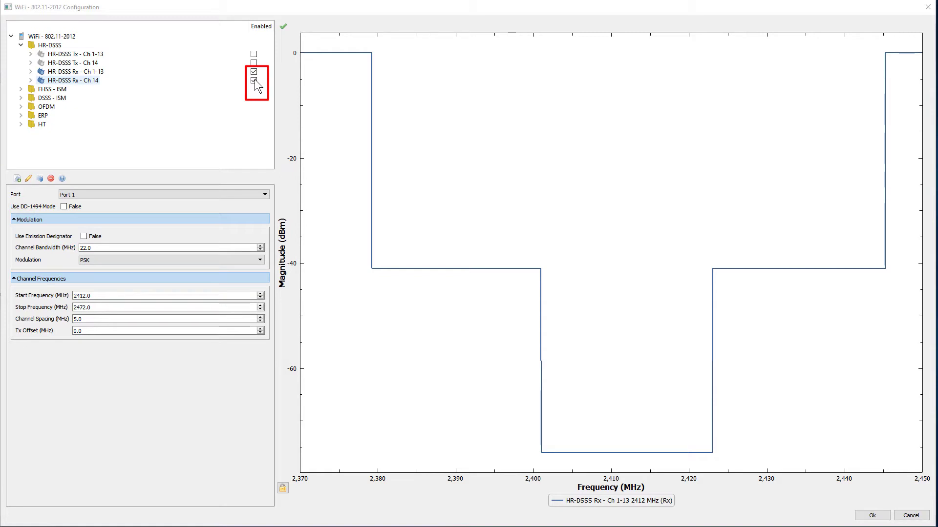
{"action": "left_click", "coordinate": [872, 516]}
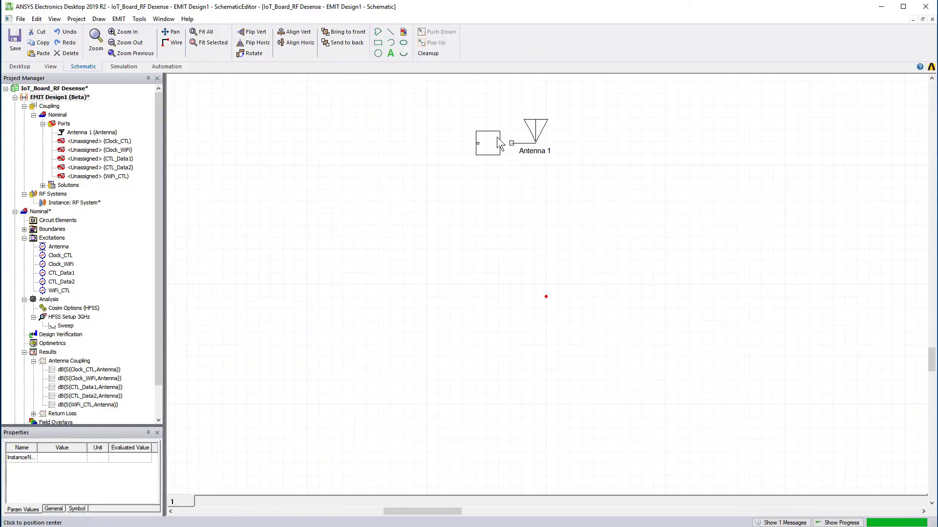
{"action": "left_click", "coordinate": [498, 143]}
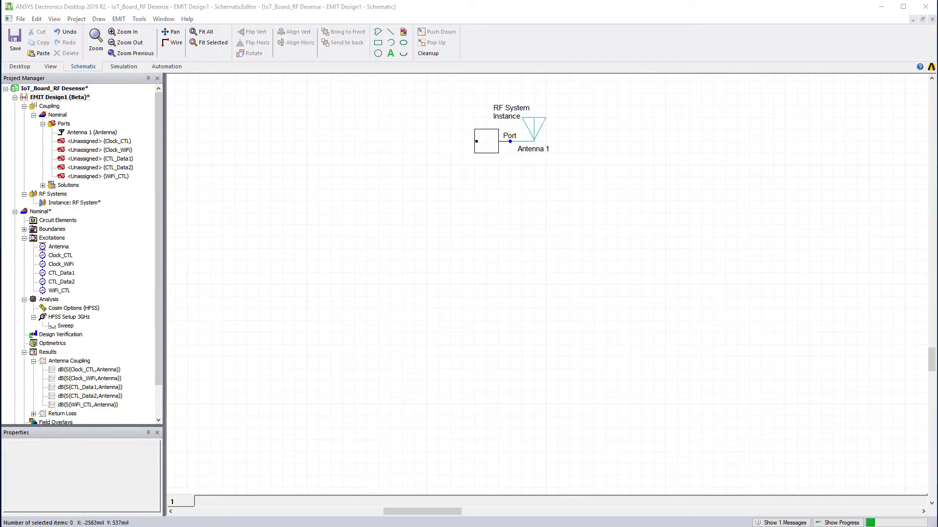
Assign a new emitter to the Clock_CTL port and place it on the schematic
{"action": "left_click", "coordinate": [112, 142]}
{"action": "right_click", "coordinate": [128, 142]}
{"action": "mouse_move", "coordinate": [133, 149]}
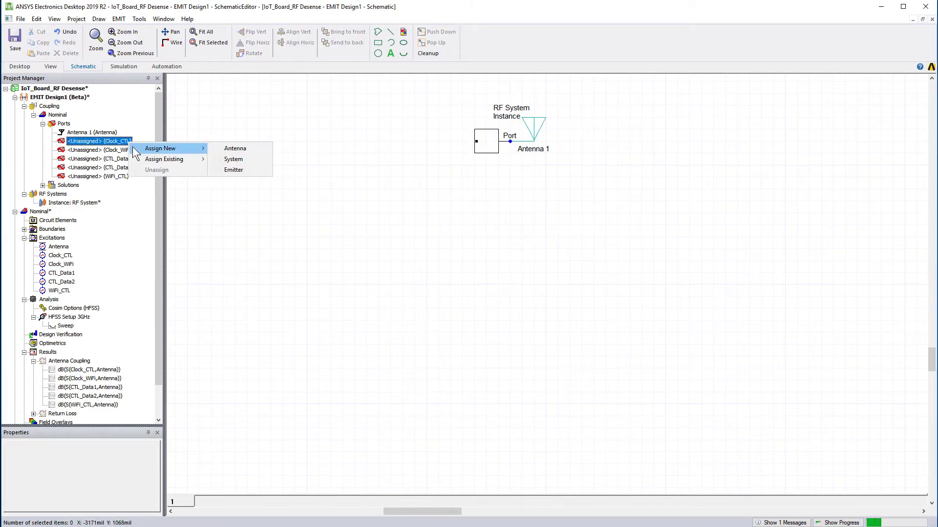
{"action": "left_click", "coordinate": [231, 170]}
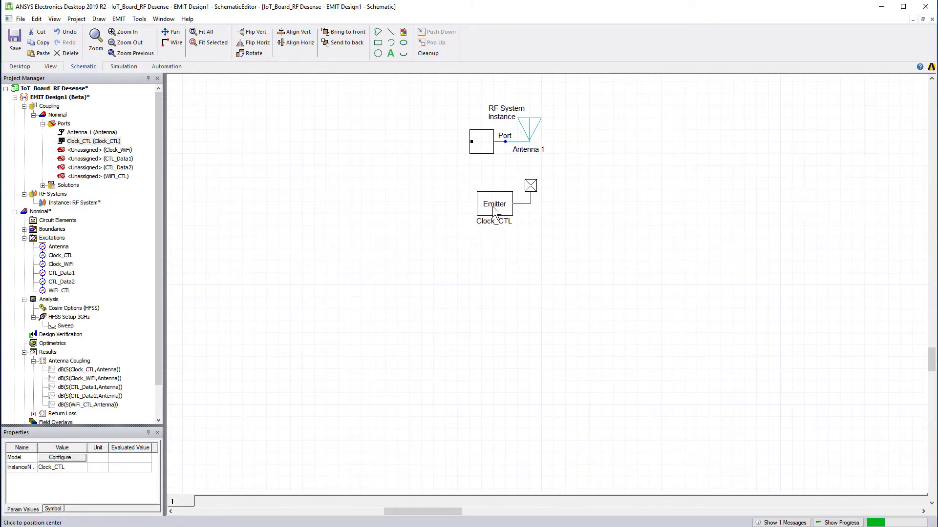
{"action": "left_click", "coordinate": [496, 202]}
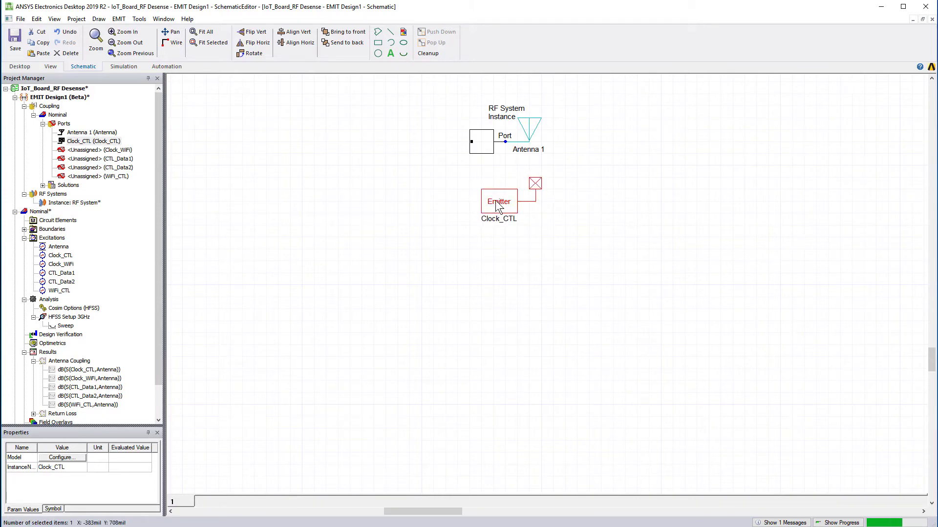
Keep Clock_CTL's Periodic Clock waveform and enter start 2400, stop 5800, spacing 3400 MHz
{"action": "double_click", "coordinate": [496, 204]}
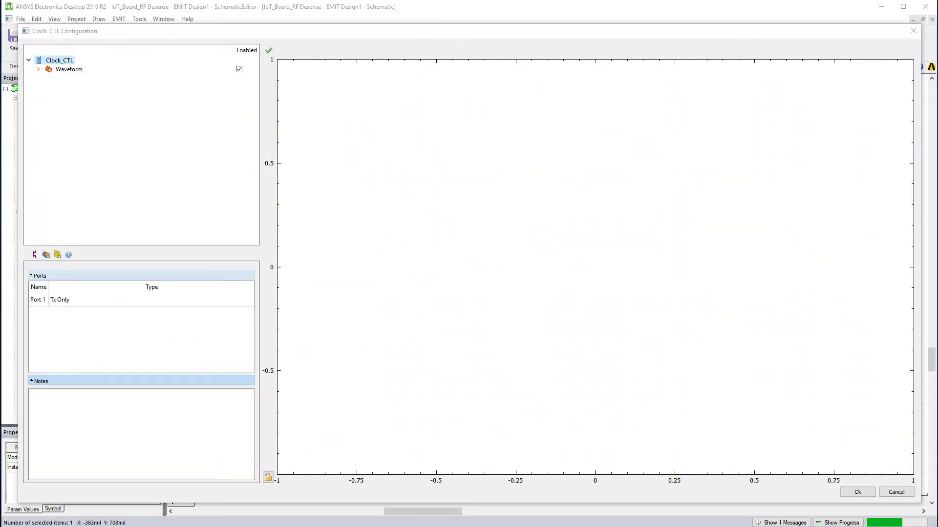
{"action": "left_click", "coordinate": [64, 69]}
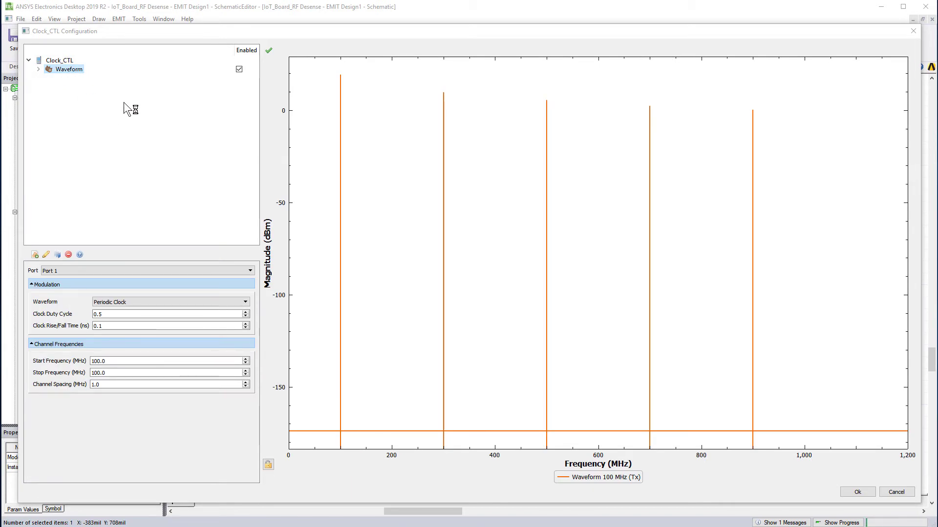
{"action": "left_click", "coordinate": [38, 69]}
{"action": "left_click", "coordinate": [246, 303]}
{"action": "left_click", "coordinate": [246, 303]}
{"action": "double_click", "coordinate": [97, 361]}
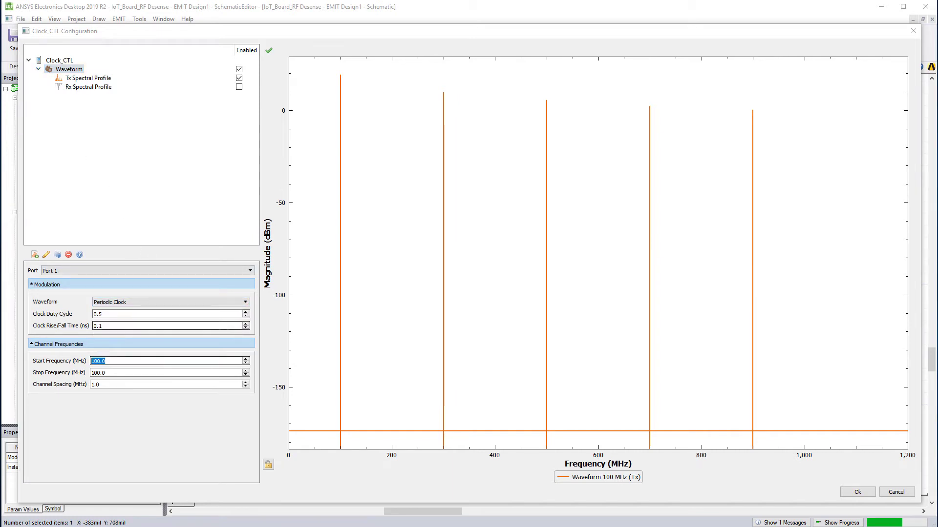
{"action": "type", "text": "2400"}
{"action": "key", "text": "Tab"}
{"action": "type", "text": "5800"}
{"action": "key", "text": "Tab"}
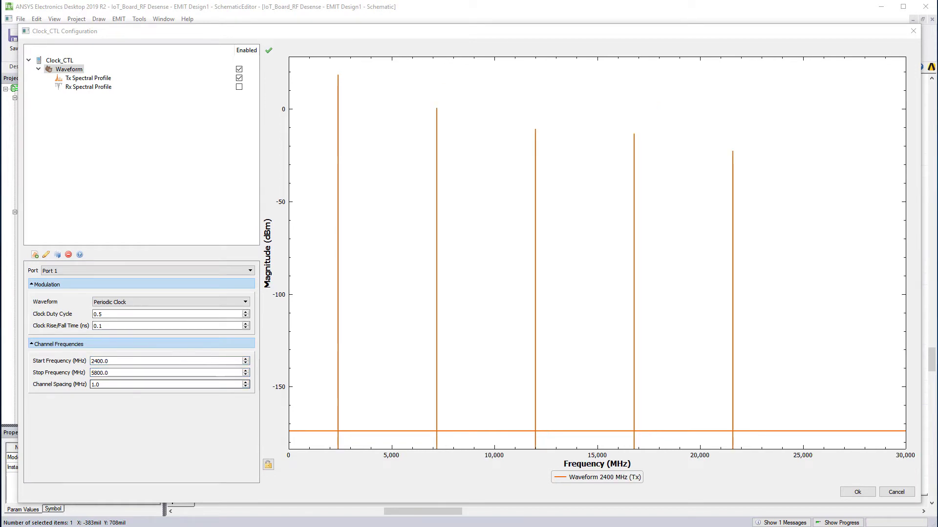
{"action": "type", "text": "3400"}
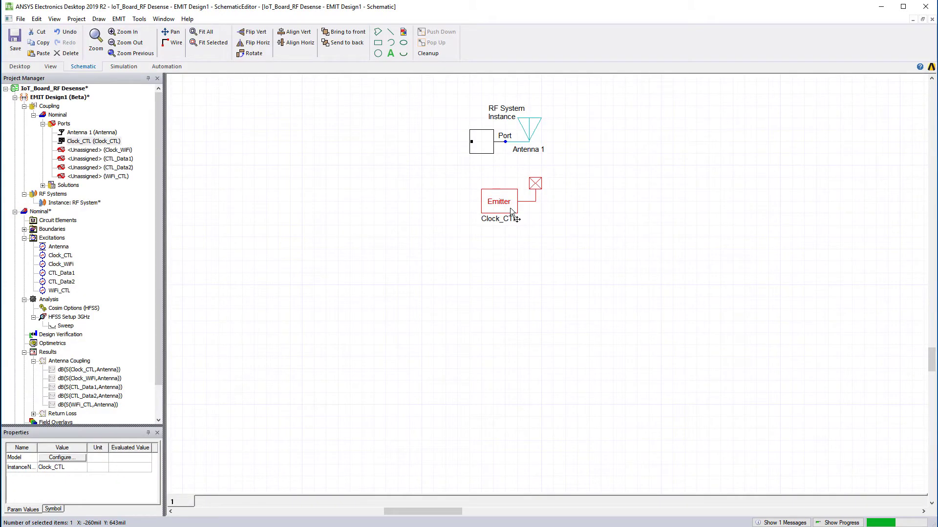
Copy the Clock_CTL emitter and paste the copy below it
{"action": "right_click", "coordinate": [511, 212]}
{"action": "left_click", "coordinate": [534, 253]}
{"action": "right_click", "coordinate": [464, 203]}
{"action": "left_click", "coordinate": [493, 217]}
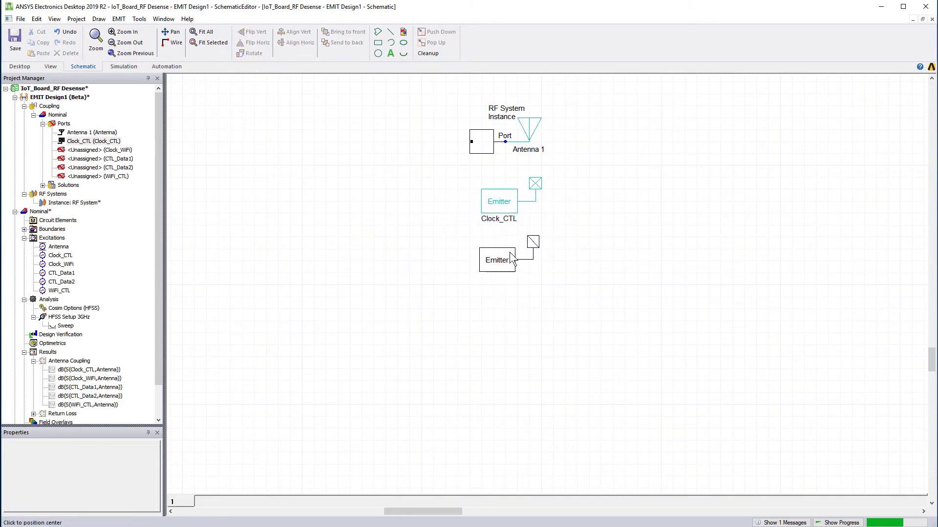
{"action": "left_click", "coordinate": [507, 272]}
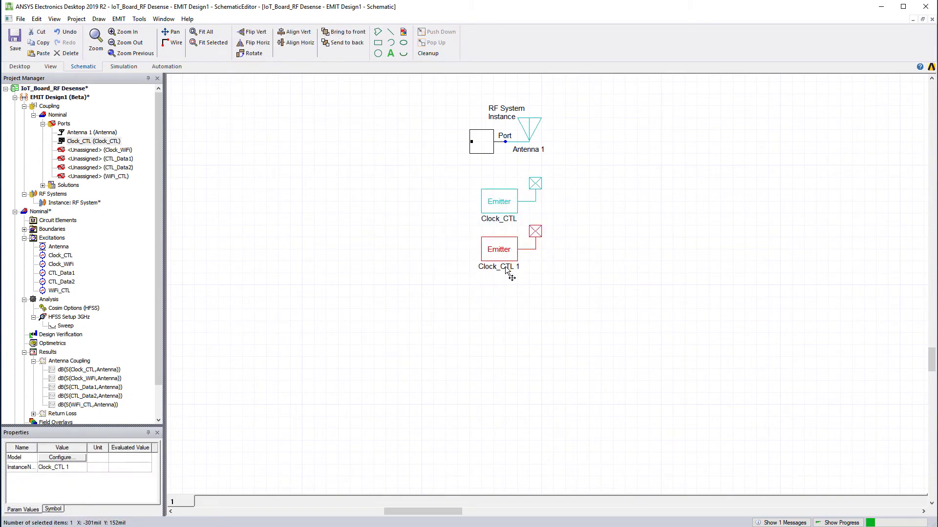
Rename the copied emitter to Clock_WiFi
{"action": "double_click", "coordinate": [505, 266]}
{"action": "left_click", "coordinate": [498, 266]}
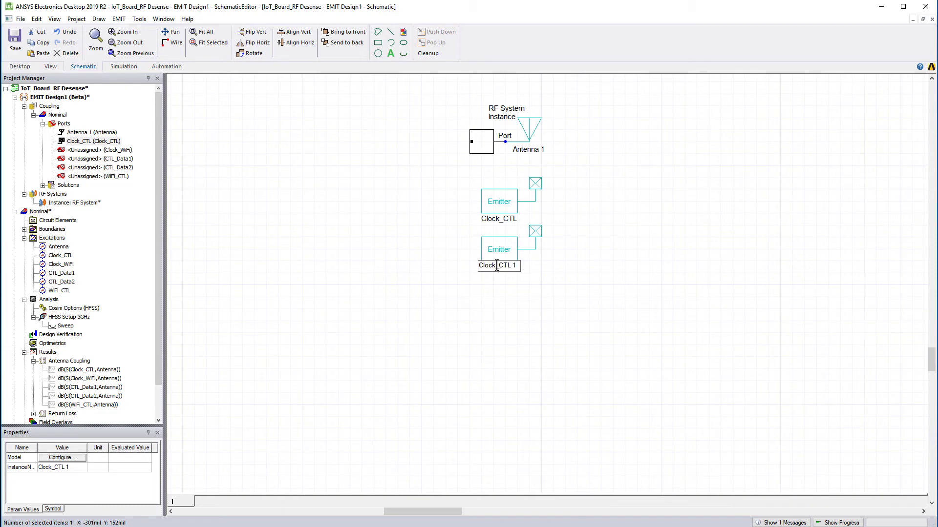
{"action": "left_click_drag", "start_coordinate": [498, 266], "coordinate": [554, 254]}
{"action": "type", "text": "WiFi"}
{"action": "key", "text": "Return"}
{"action": "left_click", "coordinate": [682, 290]}
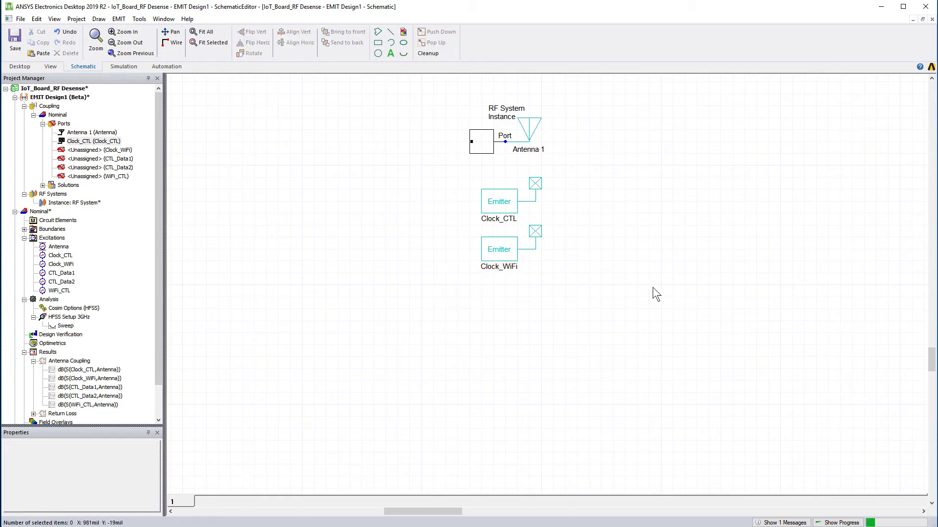
Review Clock_WiFi's copied clock settings and close without changes
{"action": "double_click", "coordinate": [508, 251]}
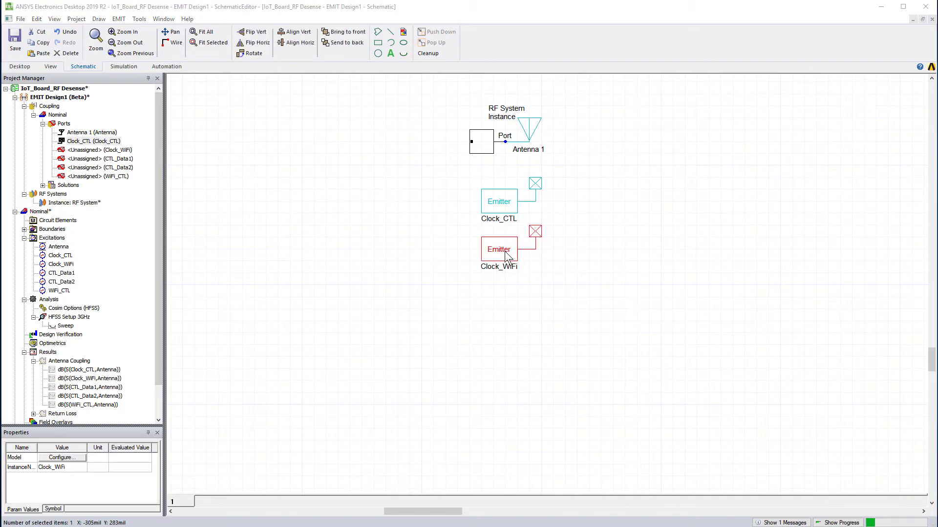
{"action": "left_click", "coordinate": [57, 69]}
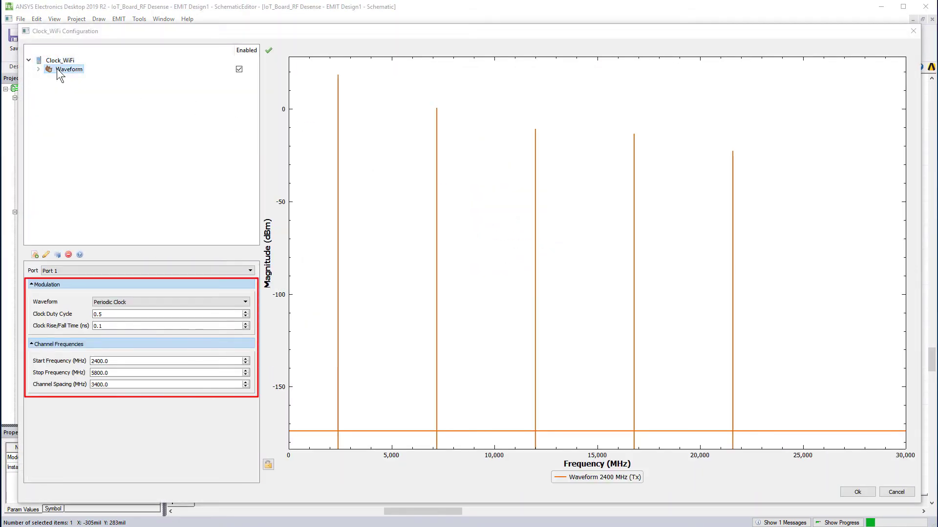
{"action": "left_click", "coordinate": [898, 493]}
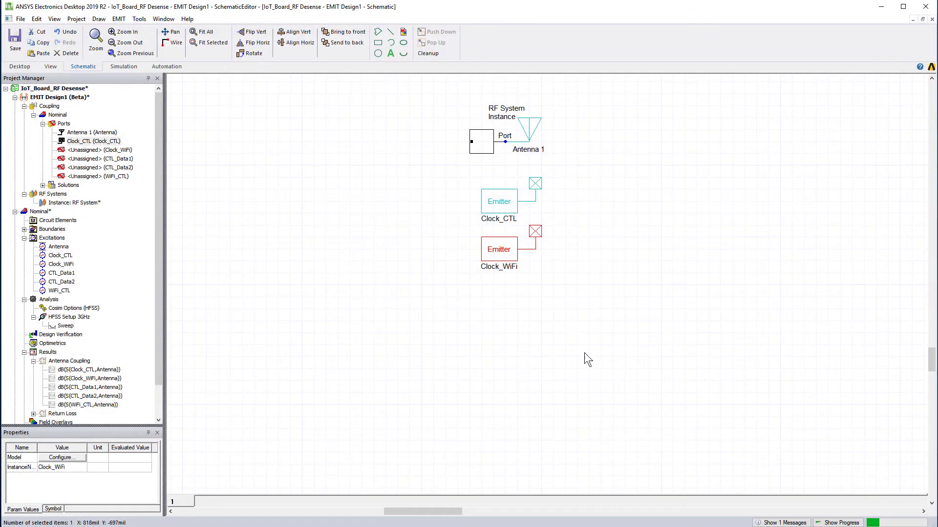
Assign the existing Clock_WiFi emitter to the Clock_WiFi port
{"action": "left_click", "coordinate": [123, 152]}
{"action": "right_click", "coordinate": [125, 155]}
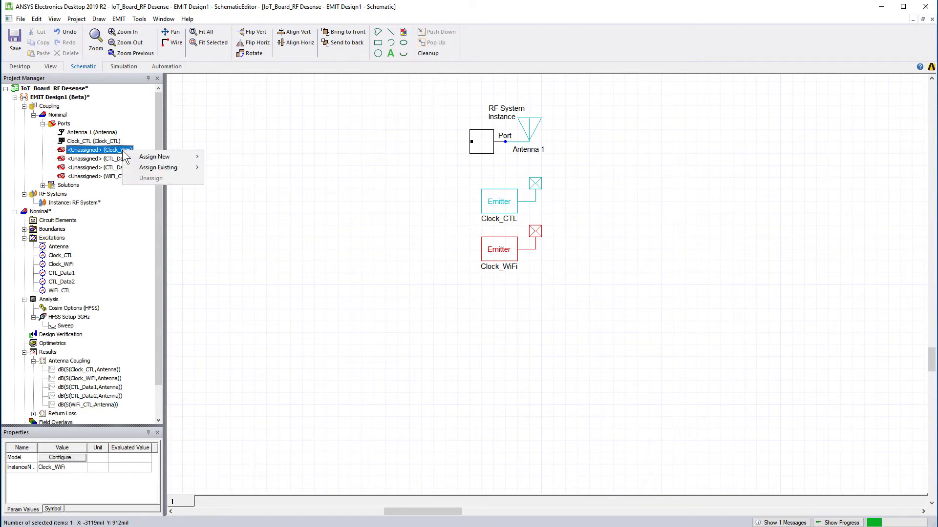
{"action": "mouse_move", "coordinate": [152, 168]}
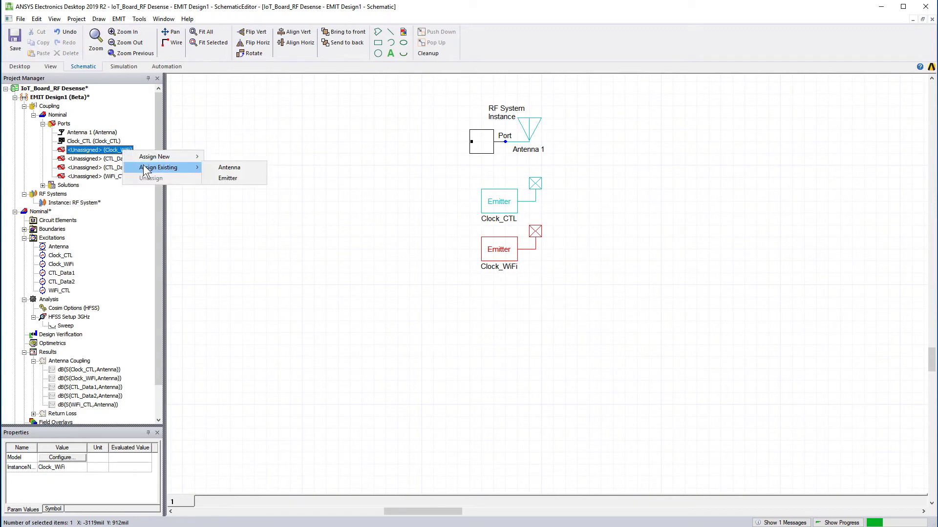
{"action": "left_click", "coordinate": [228, 179]}
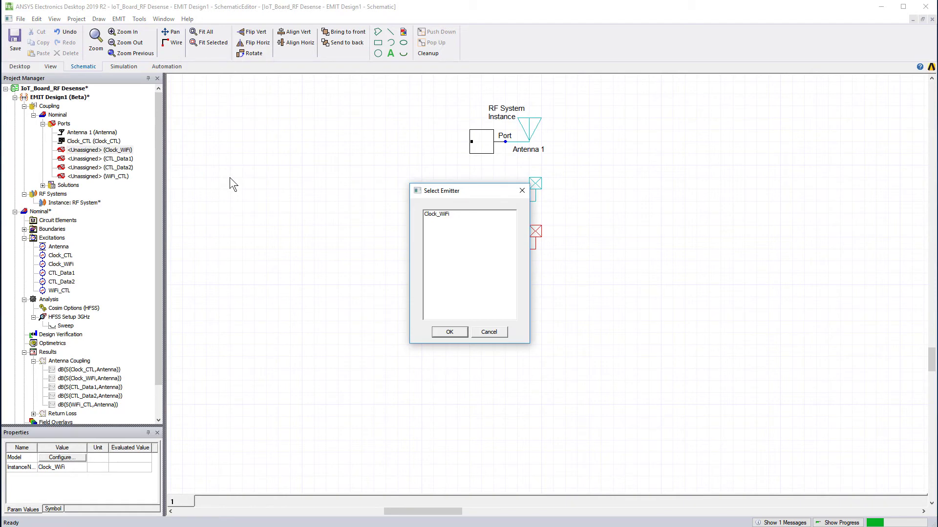
{"action": "left_click", "coordinate": [446, 216]}
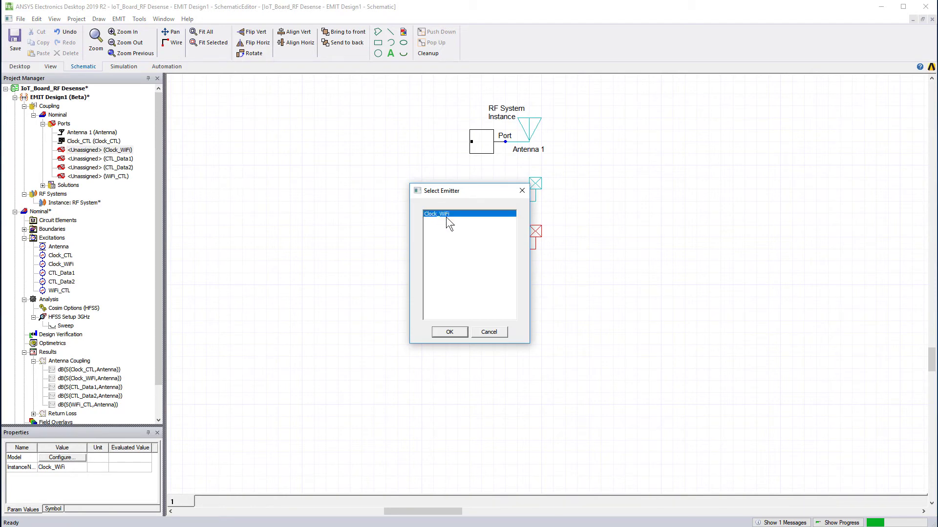
{"action": "left_click", "coordinate": [450, 332]}
{"action": "left_click", "coordinate": [229, 124]}
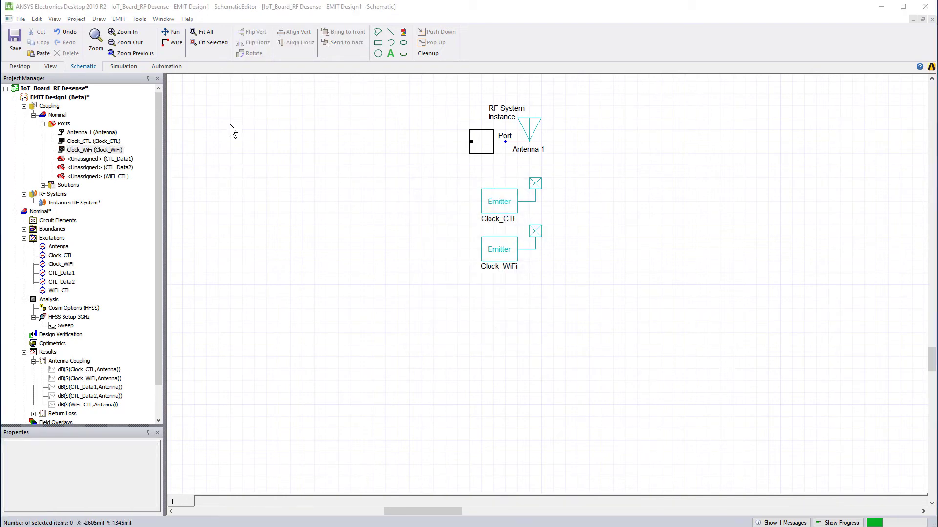
Create a new emitter on the WiFi_CTL port and place it beside the other emitters
{"action": "right_click", "coordinate": [123, 179]}
{"action": "mouse_move", "coordinate": [164, 186]}
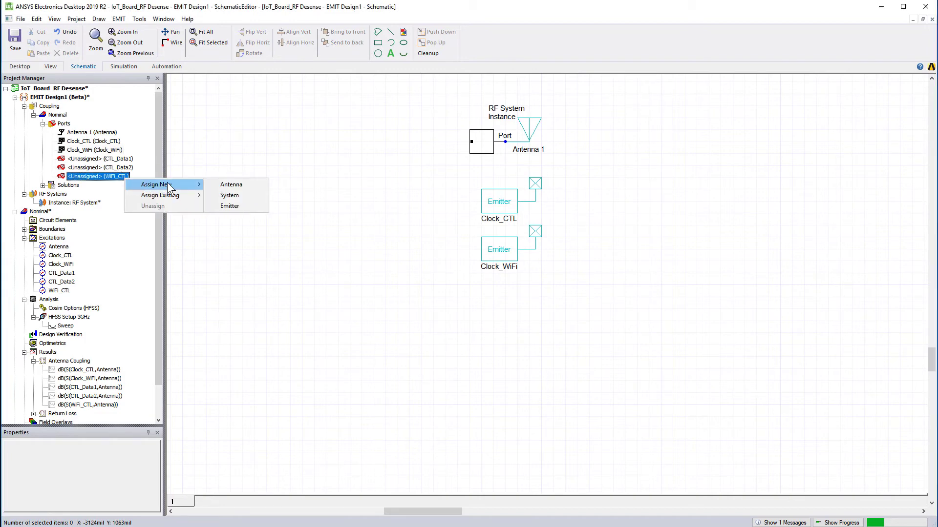
{"action": "left_click", "coordinate": [231, 206]}
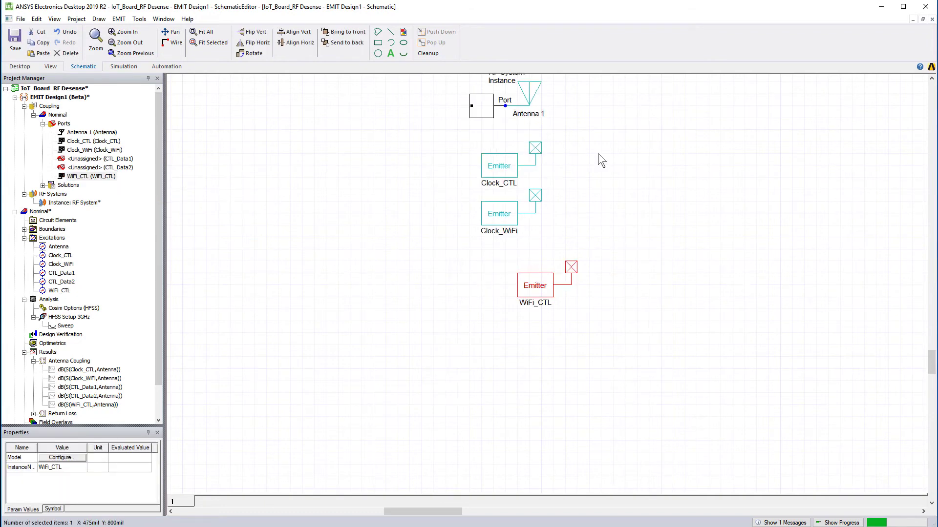
{"action": "left_click_drag", "start_coordinate": [539, 288], "coordinate": [510, 277]}
Set the WiFi_CTL emitter waveform to PRBS with 0.42 ns bit period, named 2400Mbps
{"action": "double_click", "coordinate": [508, 276]}
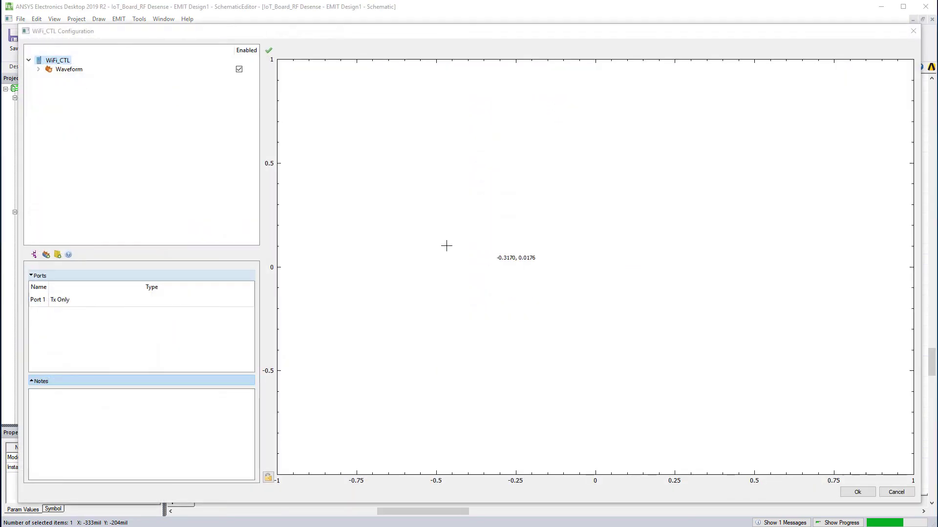
{"action": "left_click", "coordinate": [68, 71]}
{"action": "left_click", "coordinate": [168, 302]}
{"action": "left_click", "coordinate": [107, 323]}
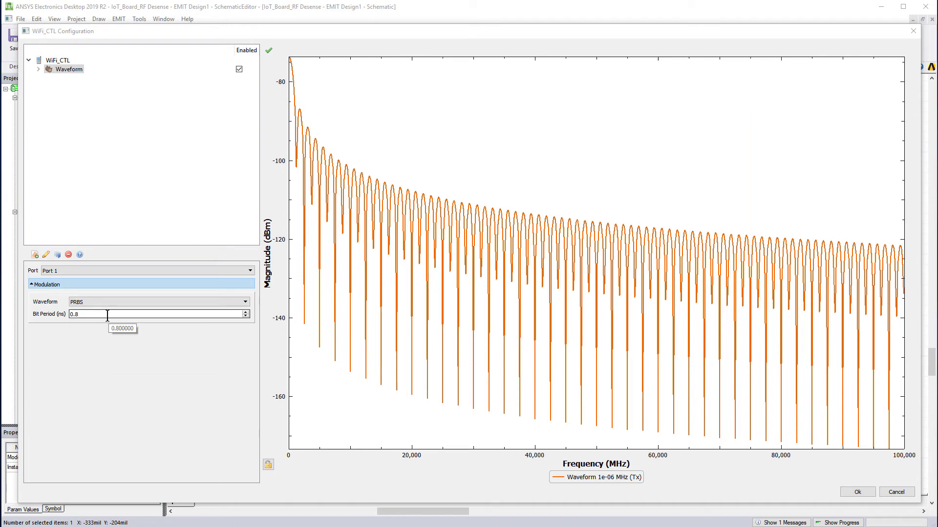
{"action": "left_click", "coordinate": [108, 315]}
{"action": "key", "text": "BackSpace"}
{"action": "type", "text": "4"}
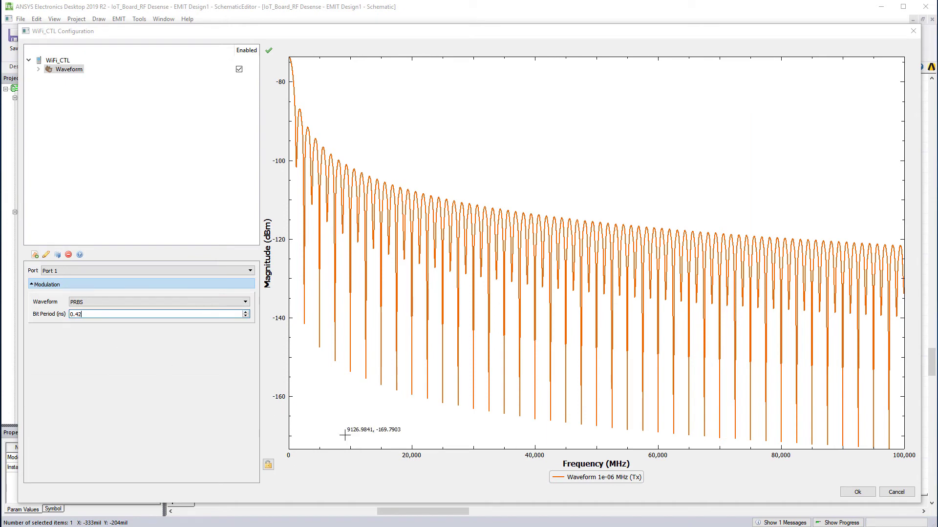
{"action": "type", "text": "2"}
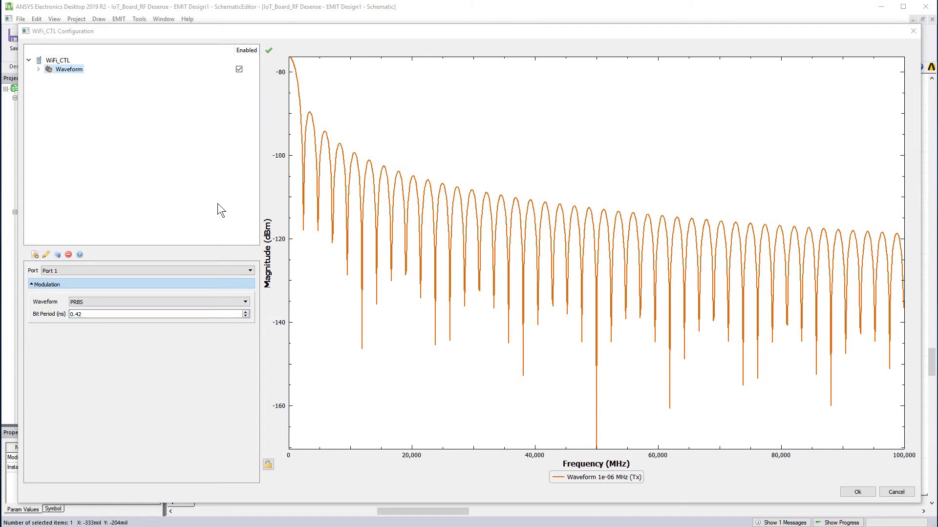
{"action": "left_click", "coordinate": [79, 72]}
{"action": "type", "text": "2400Mbps"}
{"action": "key", "text": "Return"}
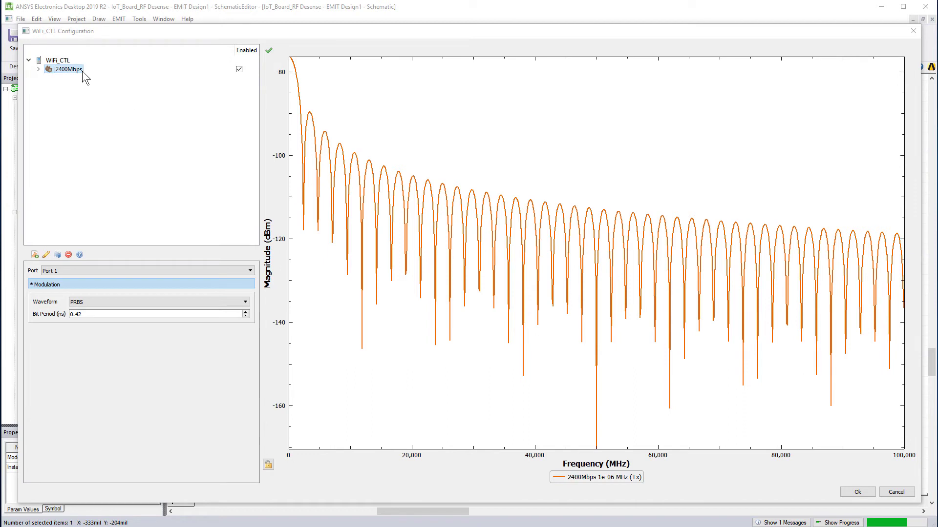
Duplicate it as a 5800Mbps waveform with 0.17 ns bit period and close the configuration
{"action": "double_click", "coordinate": [83, 71]}
{"action": "right_click", "coordinate": [82, 72]}
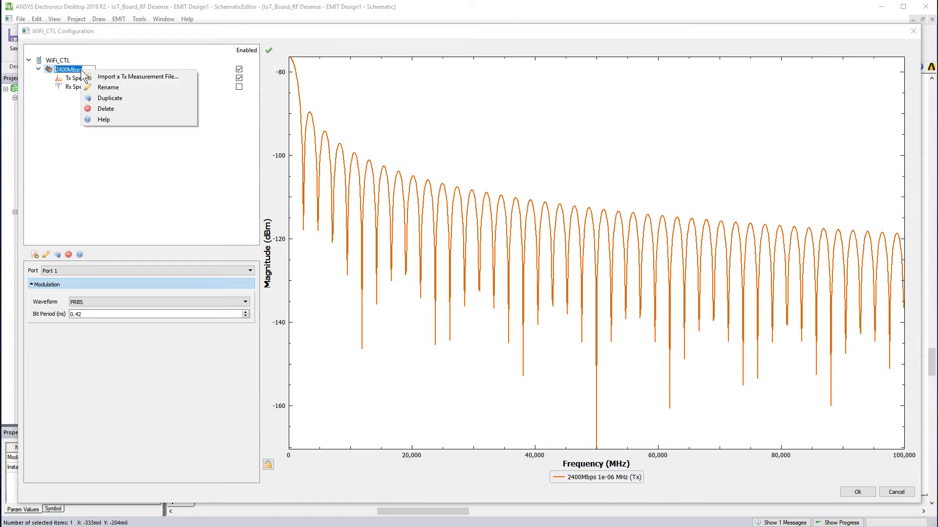
{"action": "left_click", "coordinate": [110, 98]}
{"action": "left_click_drag", "start_coordinate": [56, 96], "coordinate": [62, 95]}
{"action": "type", "text": "58"}
{"action": "key", "text": "End"}
{"action": "key", "text": "BackSpace"}
{"action": "key", "text": "BackSpace"}
{"action": "key", "text": "Return"}
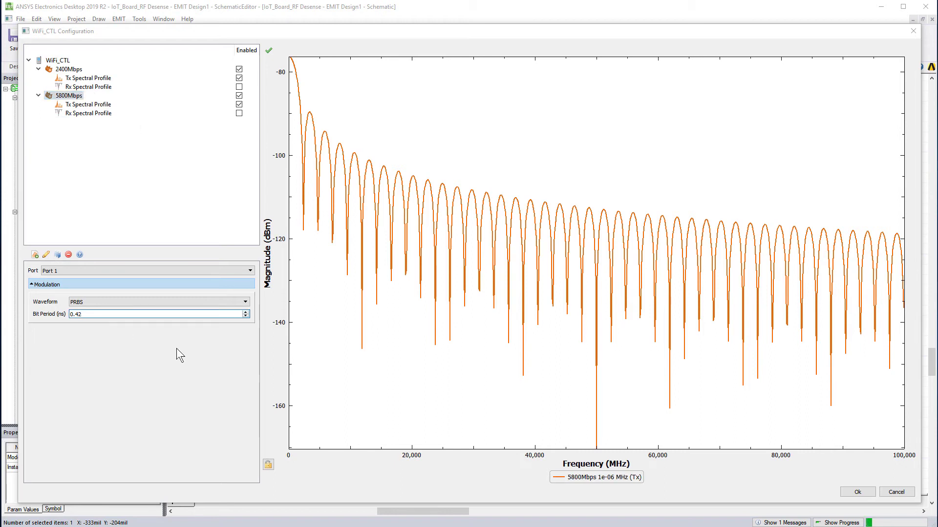
{"action": "type", "text": "0.17"}
{"action": "left_click", "coordinate": [150, 236]}
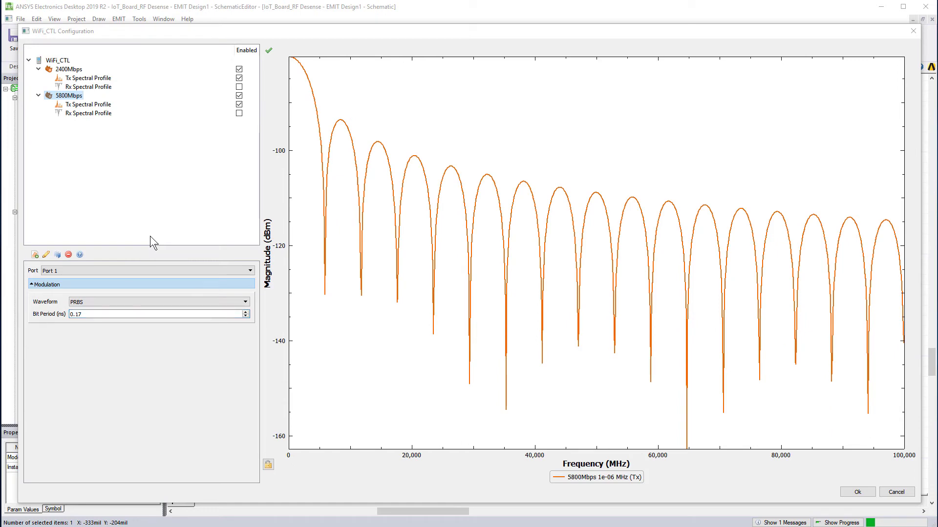
{"action": "key", "text": "Return"}
{"action": "right_click", "coordinate": [513, 285]}
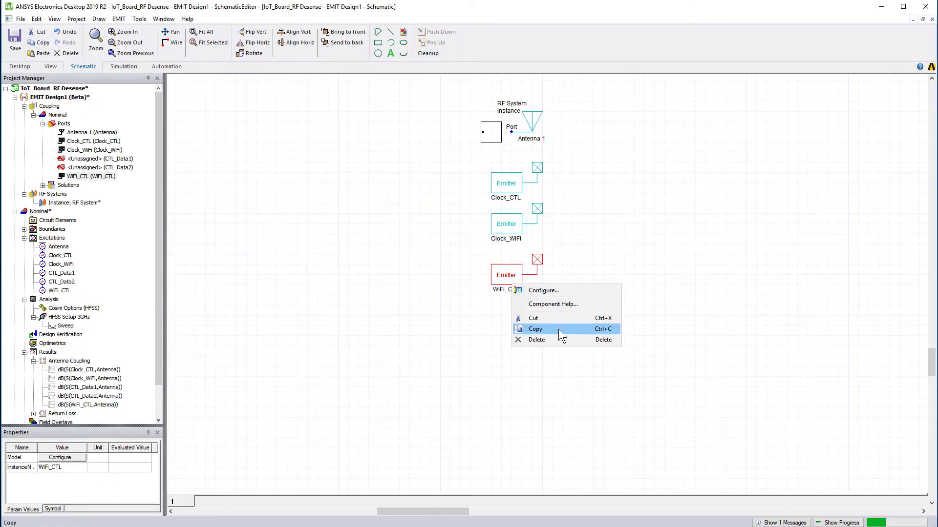
Copy the WiFi_CTL emitter and paste two copies below it
{"action": "left_click", "coordinate": [559, 329]}
{"action": "right_click", "coordinate": [565, 270]}
{"action": "left_click", "coordinate": [575, 288]}
{"action": "left_click", "coordinate": [523, 322]}
{"action": "right_click", "coordinate": [517, 355]}
{"action": "left_click", "coordinate": [527, 374]}
{"action": "left_click", "coordinate": [518, 376]}
Rename the two copied emitters CTL_Data1 and CTL_Data2
{"action": "double_click", "coordinate": [516, 342]}
{"action": "type", "text": "CTL_Data1"}
{"action": "key", "text": "Return"}
{"action": "double_click", "coordinate": [512, 391]}
{"action": "type", "text": "CTL_Data2"}
{"action": "key", "text": "Return"}
Assign the CTL_Data1 and CTL_Data2 emitters to their matching unassigned ports
{"action": "left_click", "coordinate": [126, 162]}
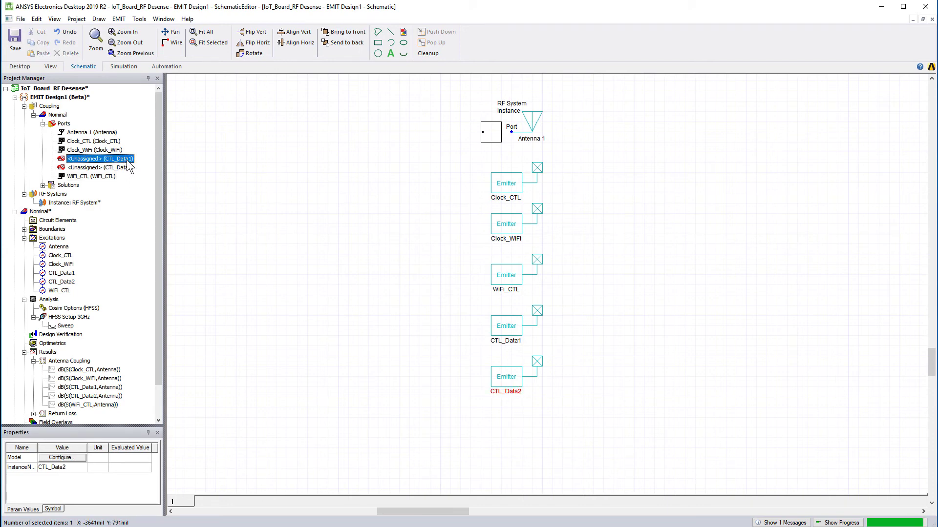
{"action": "right_click", "coordinate": [128, 165]}
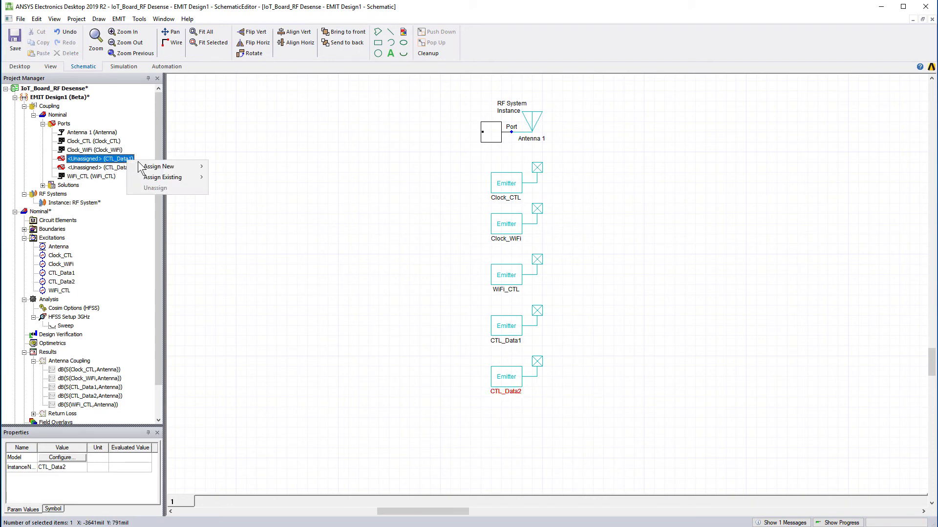
{"action": "mouse_move", "coordinate": [145, 176]}
{"action": "left_click", "coordinate": [232, 189]}
{"action": "left_click", "coordinate": [452, 215]}
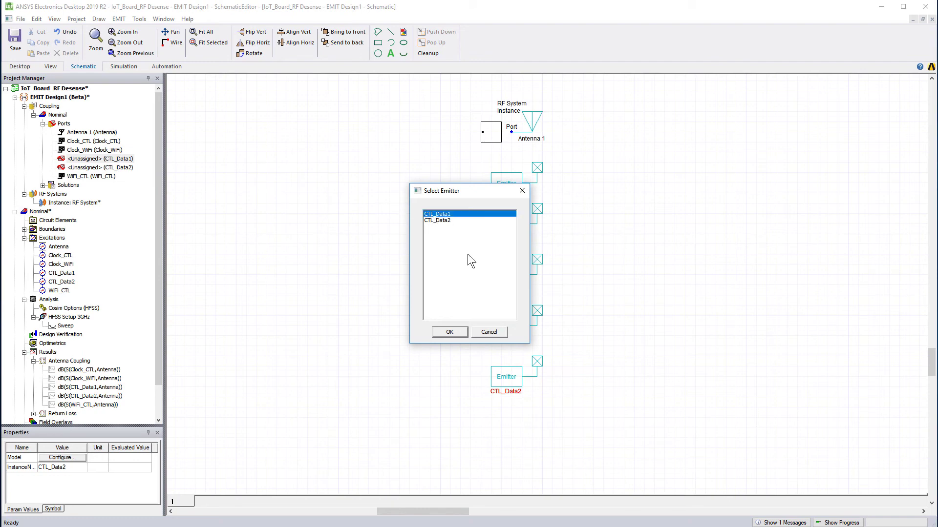
{"action": "left_click", "coordinate": [453, 332]}
{"action": "left_click", "coordinate": [126, 168]}
{"action": "right_click", "coordinate": [130, 168]}
{"action": "mouse_move", "coordinate": [166, 185]}
{"action": "left_click", "coordinate": [236, 193]}
{"action": "left_click", "coordinate": [447, 215]}
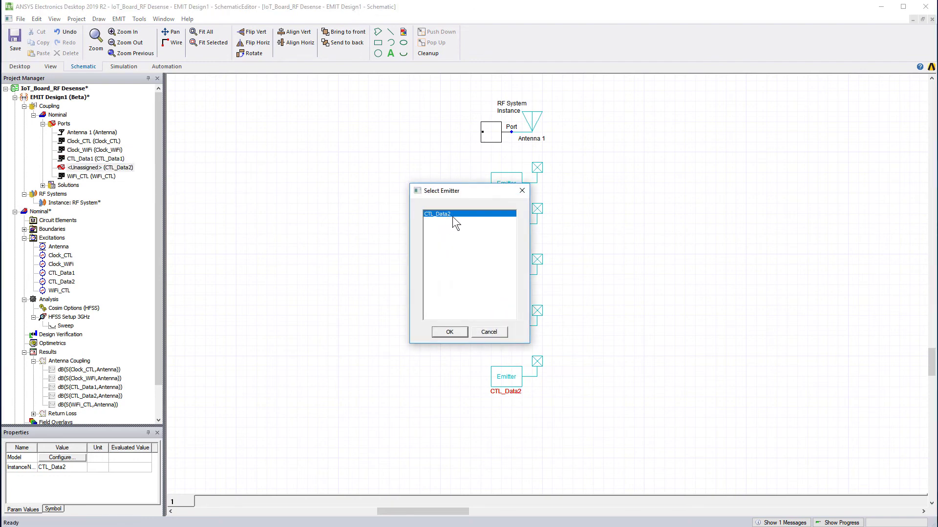
{"action": "left_click", "coordinate": [447, 332]}
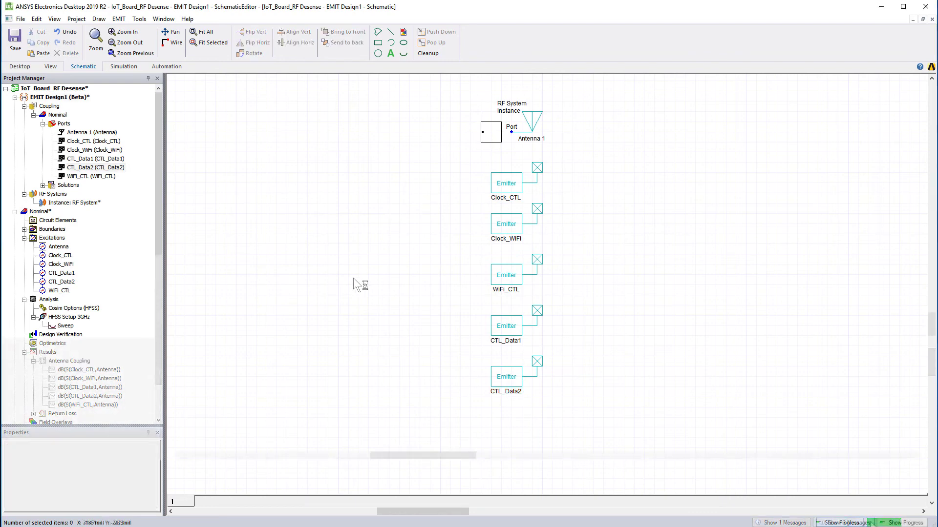
Open the Return Loss plot, inspect the antenna's curve, then open the Antenna Coupling plot
{"action": "left_click", "coordinate": [859, 523]}
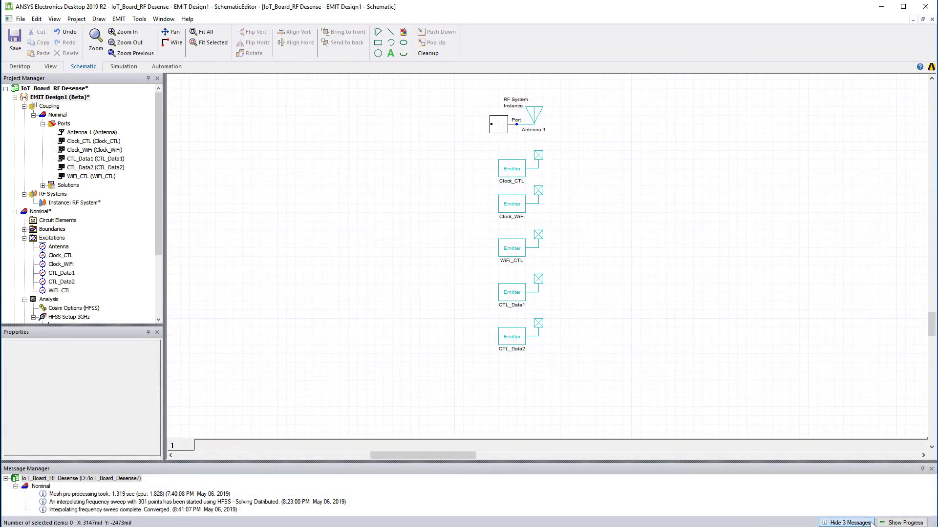
{"action": "left_click", "coordinate": [858, 523]}
{"action": "scroll", "coordinate": [159, 272], "scroll_direction": "down", "scroll_amount": 3}
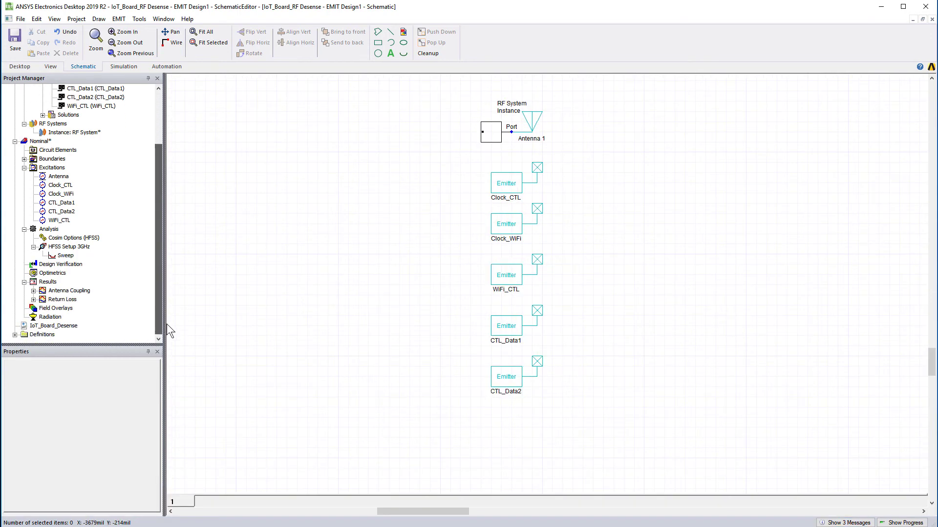
{"action": "double_click", "coordinate": [72, 300]}
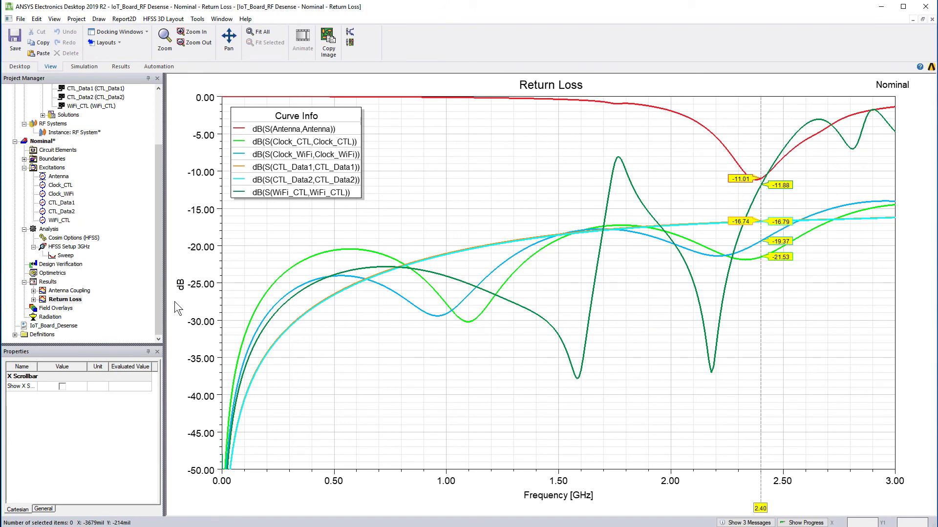
{"action": "left_click", "coordinate": [651, 109]}
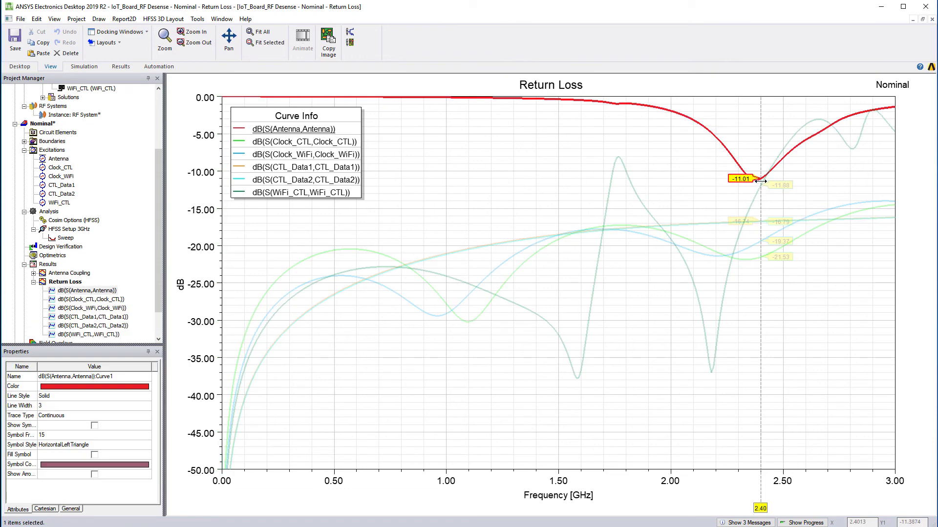
{"action": "left_click", "coordinate": [844, 412]}
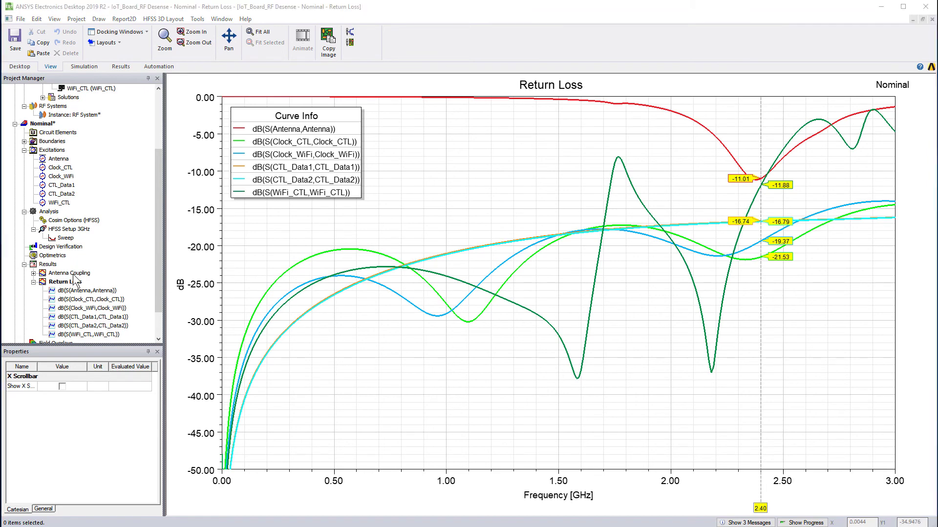
{"action": "double_click", "coordinate": [72, 274]}
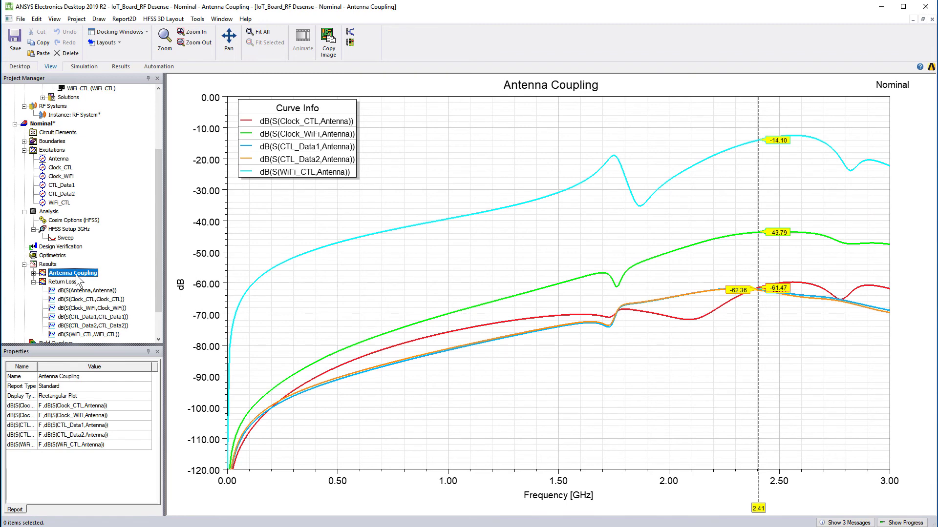
Run Update Dynamic Link on Coupling > Nominal, then save the project
{"action": "left_click", "coordinate": [172, 256]}
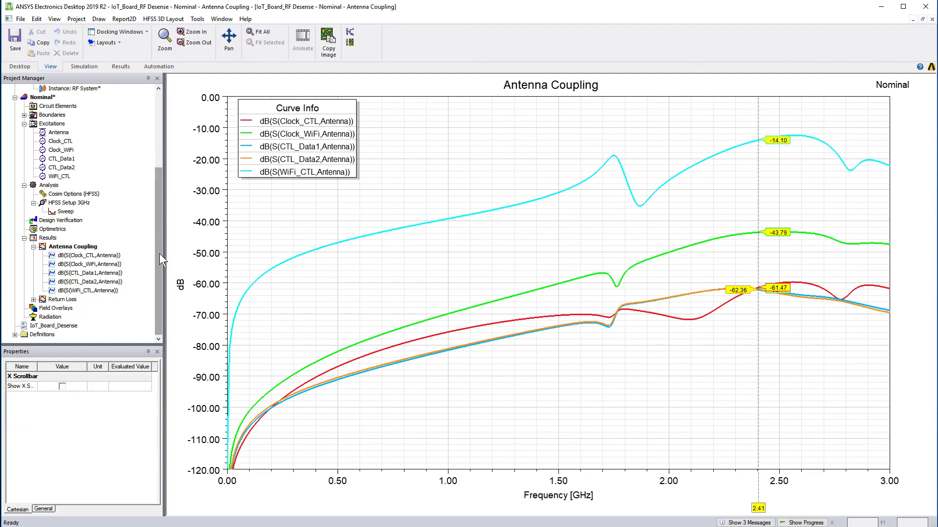
{"action": "left_click_drag", "start_coordinate": [159, 253], "coordinate": [165, 166]}
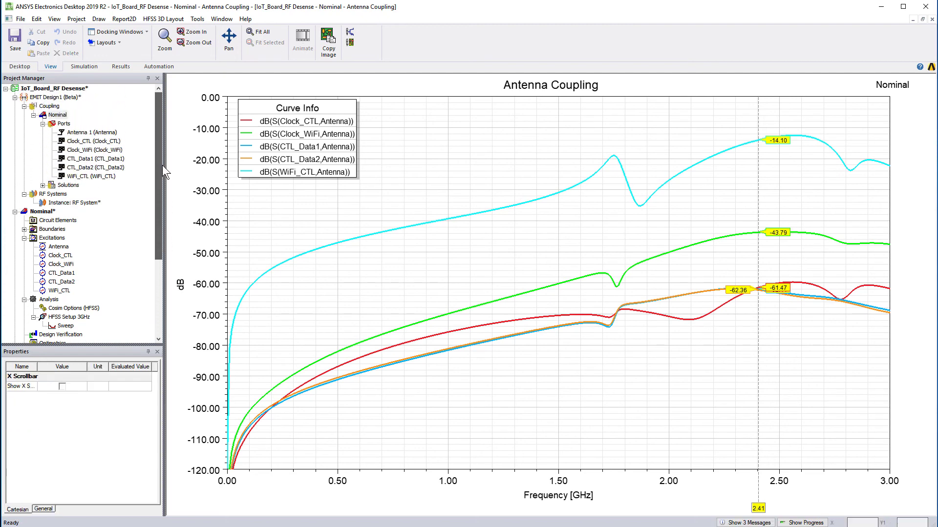
{"action": "left_click", "coordinate": [56, 115]}
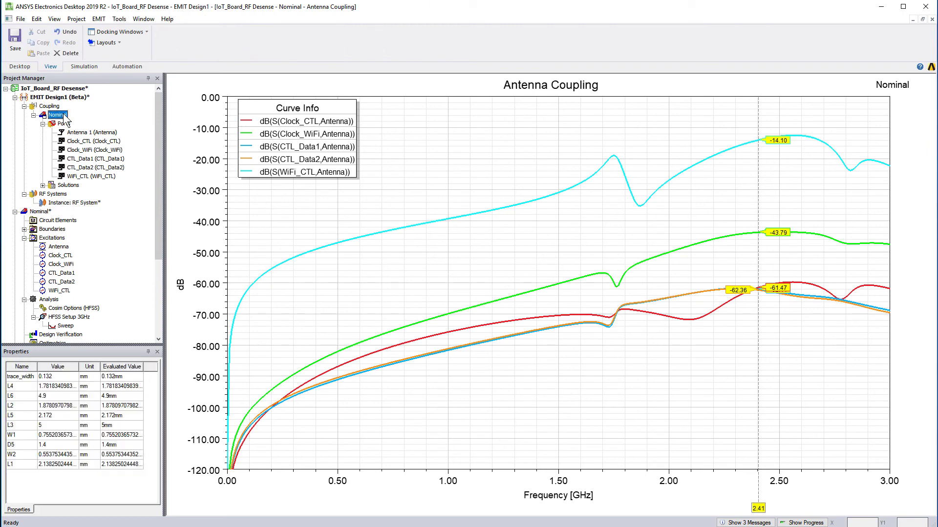
{"action": "right_click", "coordinate": [66, 119]}
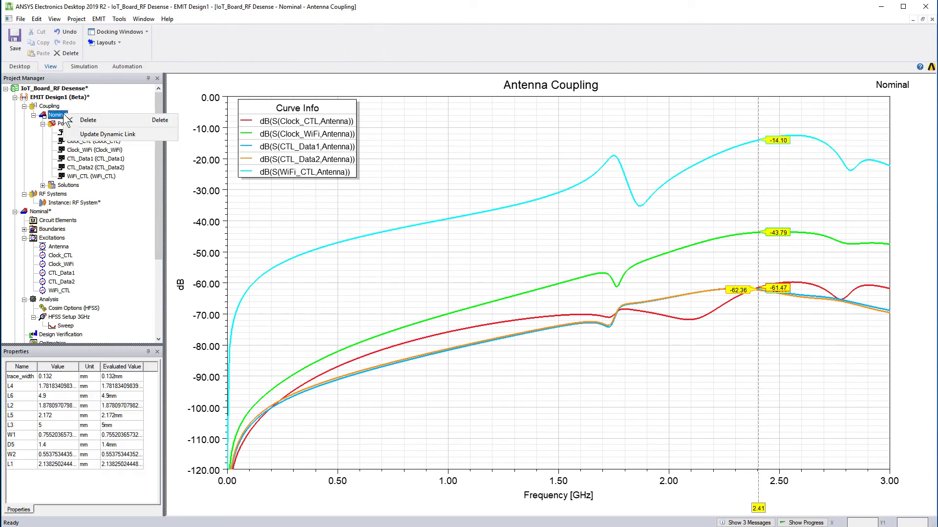
{"action": "left_click", "coordinate": [94, 135]}
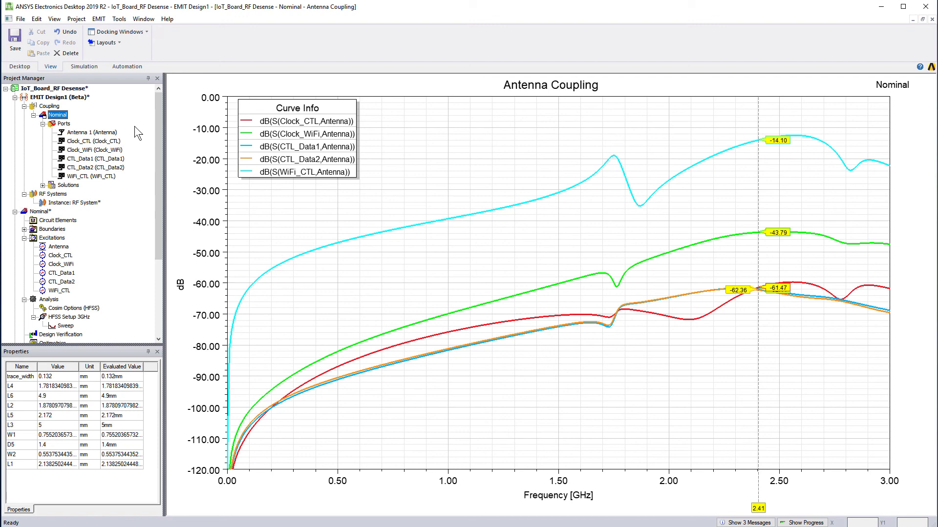
{"action": "left_click", "coordinate": [15, 42]}
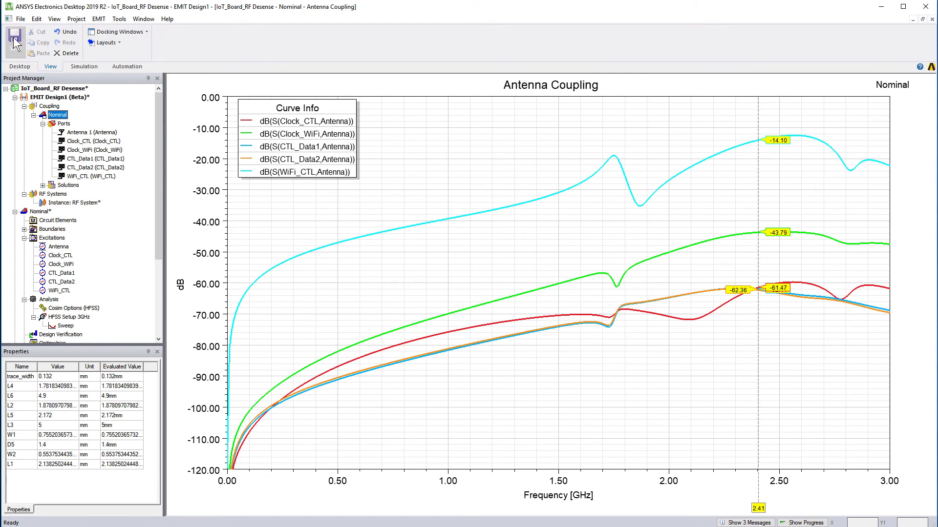